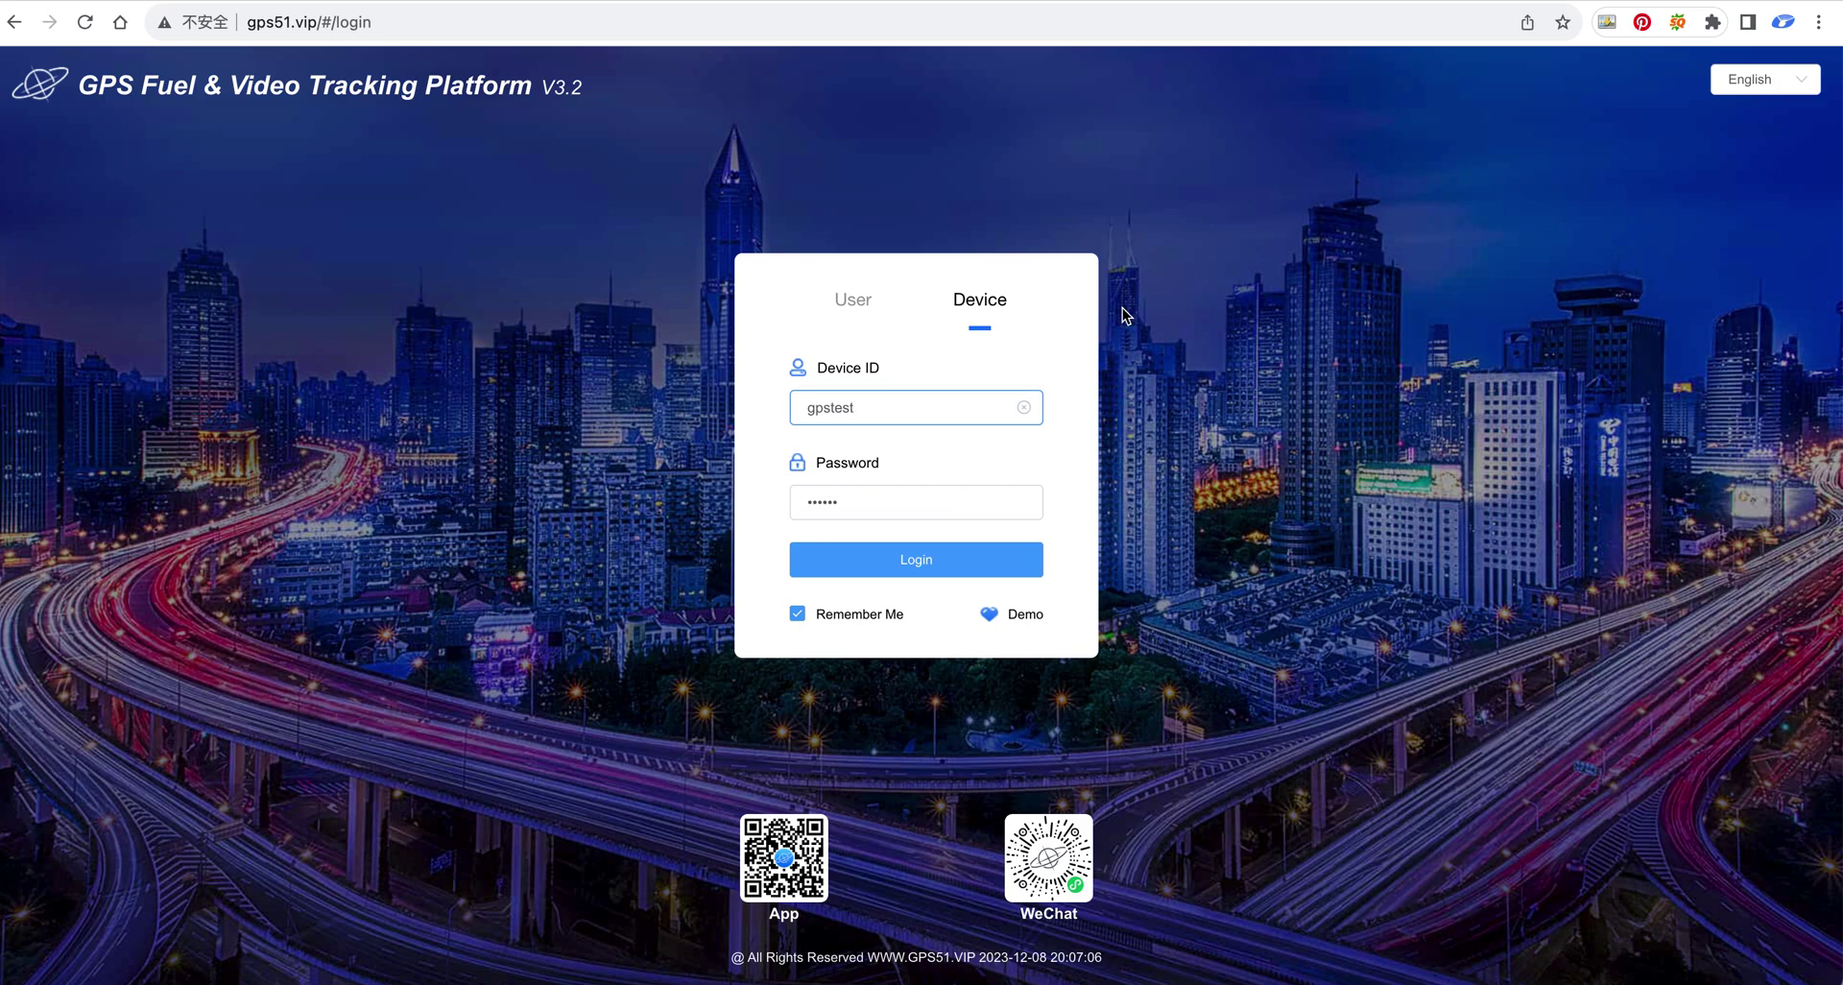
On the User login tab, enter username gpstest and its password
{"action": "left_click", "coordinate": [845, 303]}
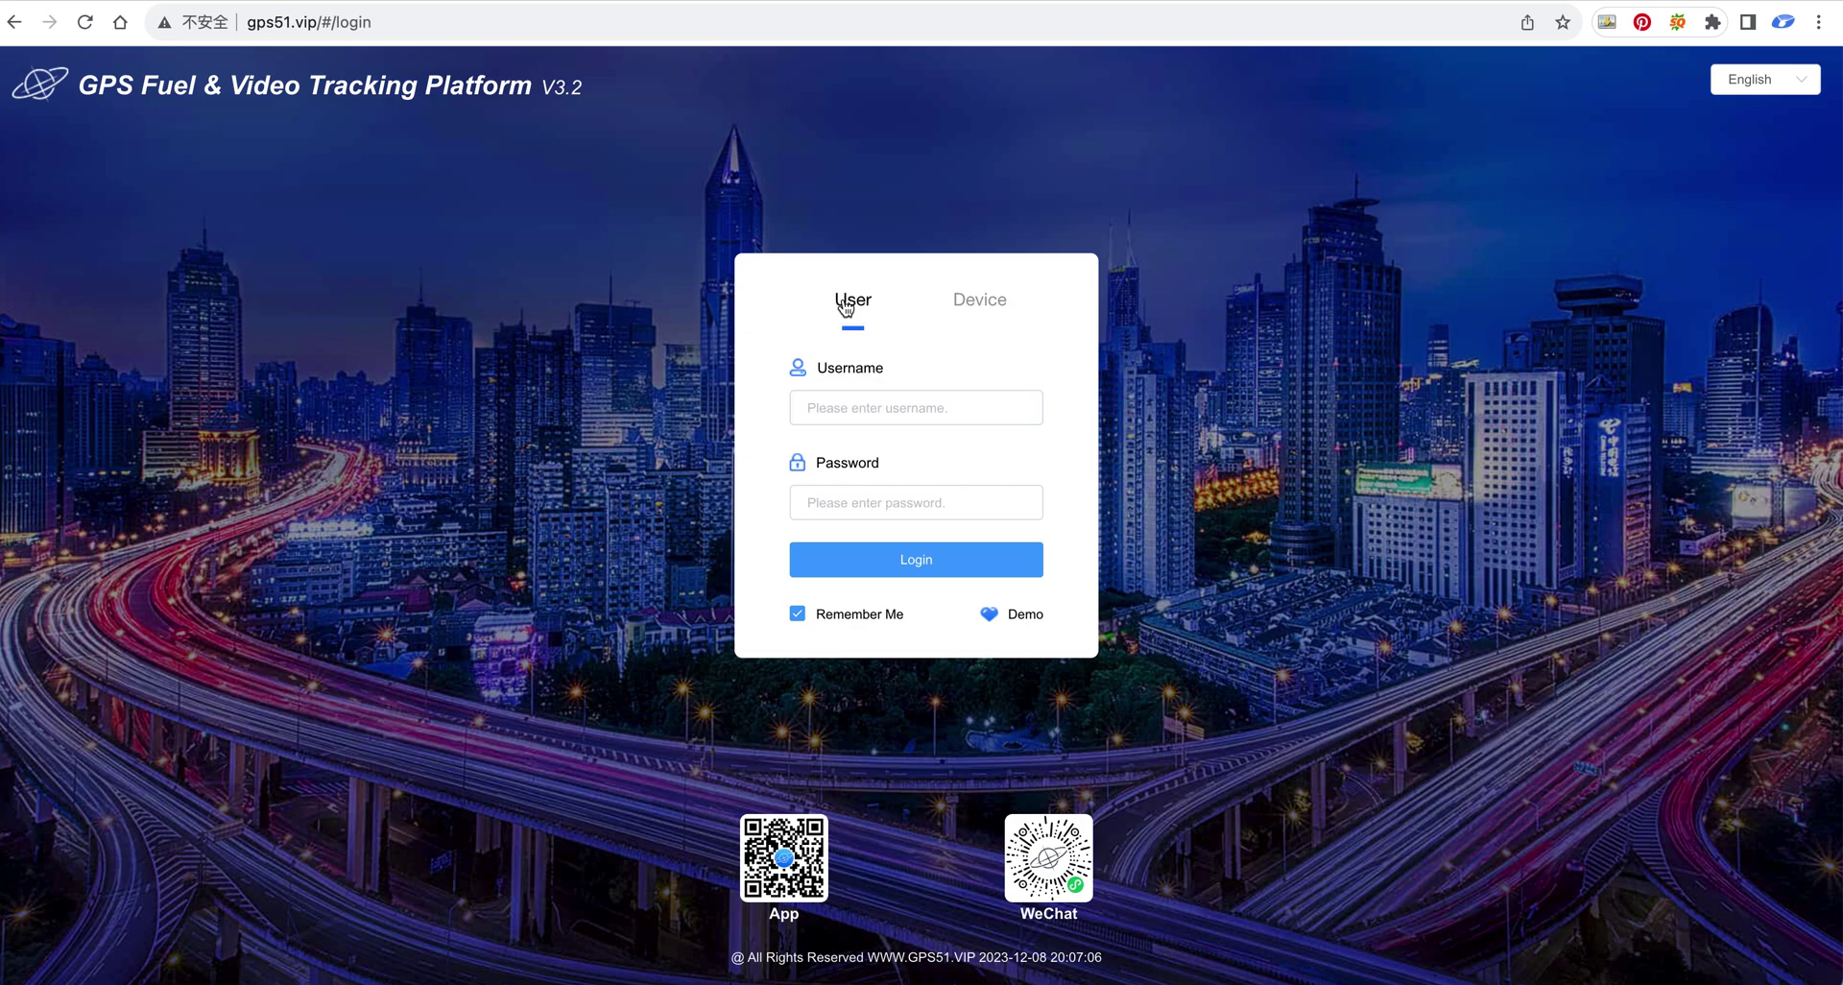
{"action": "left_click", "coordinate": [876, 401]}
{"action": "key", "text": "shift"}
{"action": "key", "text": "Tab"}
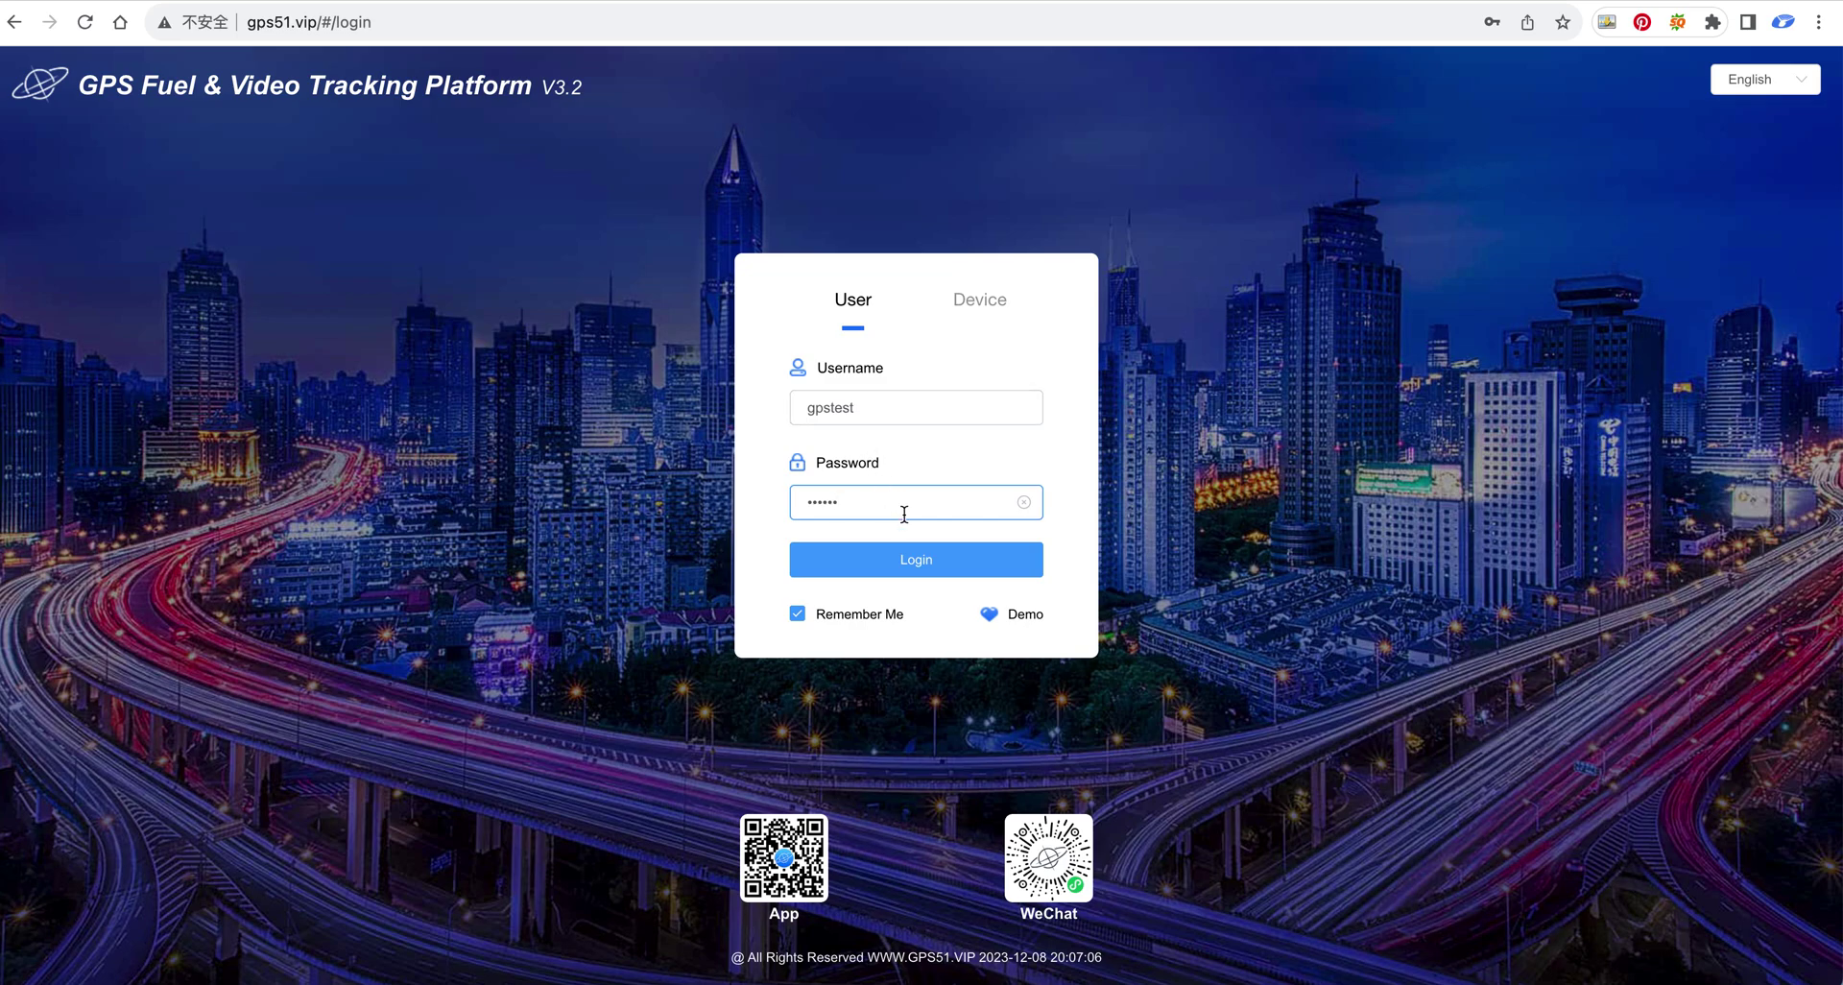
Check the language list, keep English, and log in as gpstest
{"action": "left_click", "coordinate": [1785, 80]}
{"action": "scroll", "coordinate": [1728, 366], "scroll_direction": "down", "scroll_amount": 1}
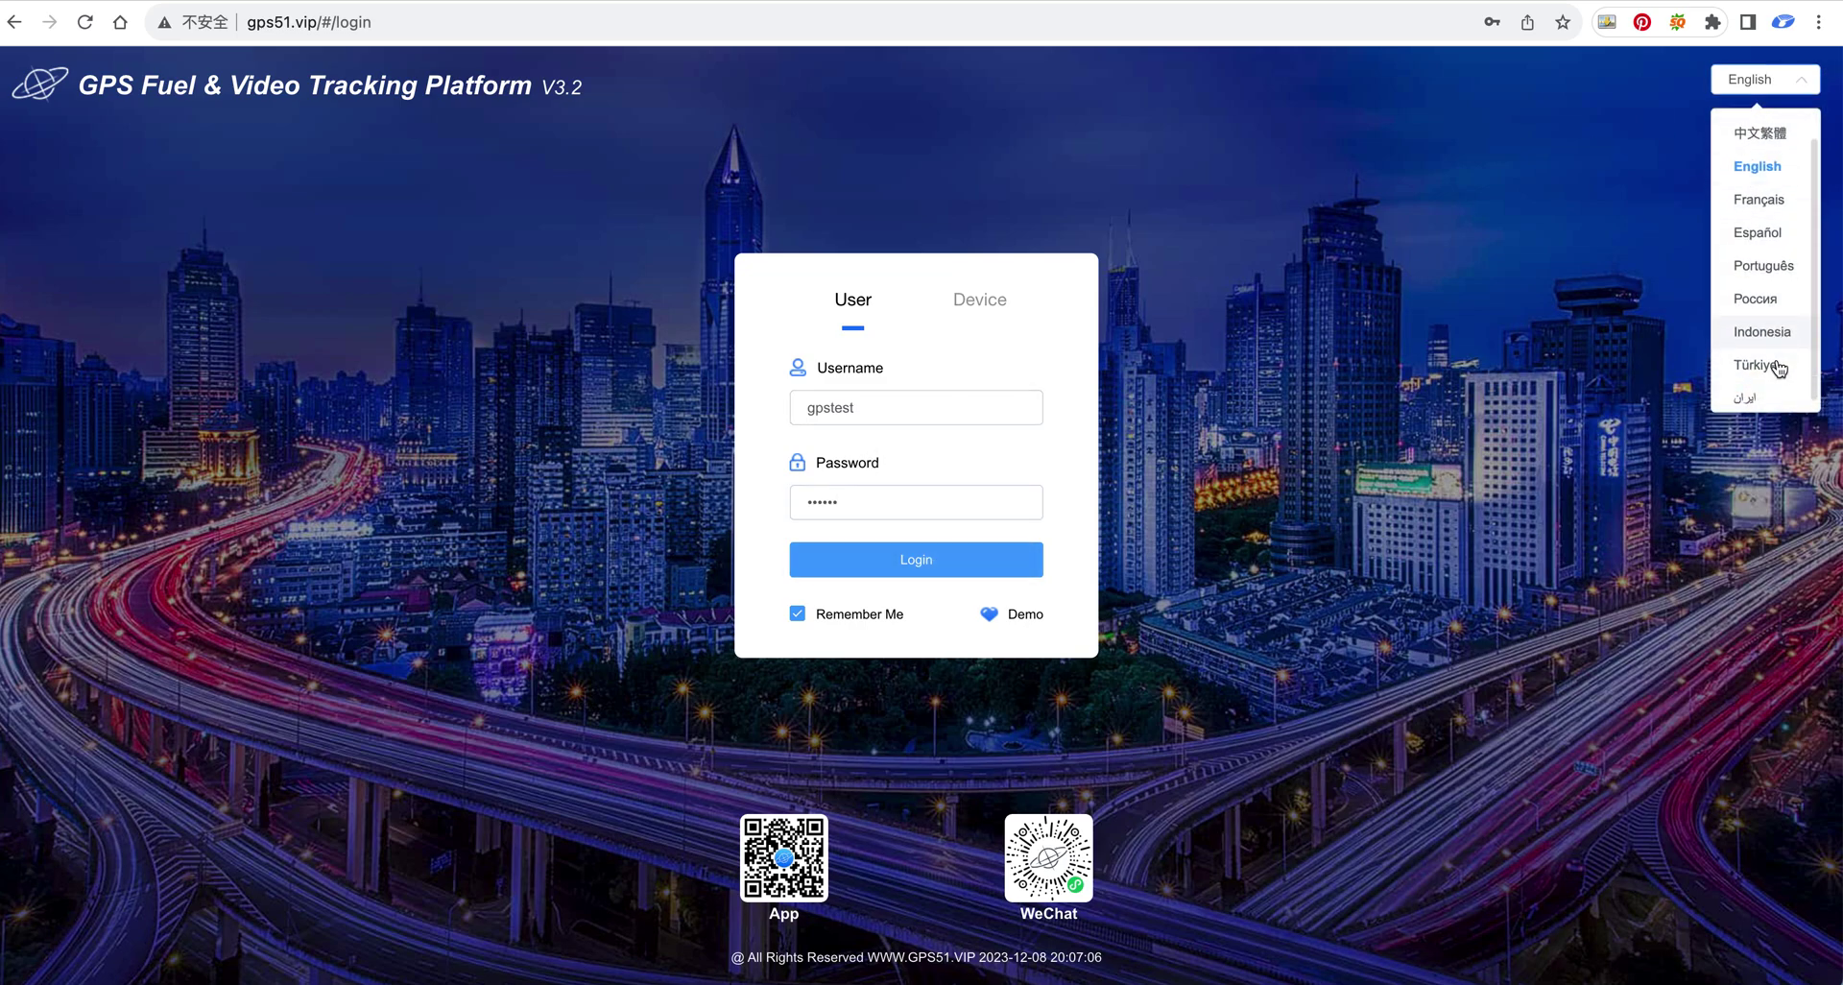
{"action": "left_click", "coordinate": [1434, 500]}
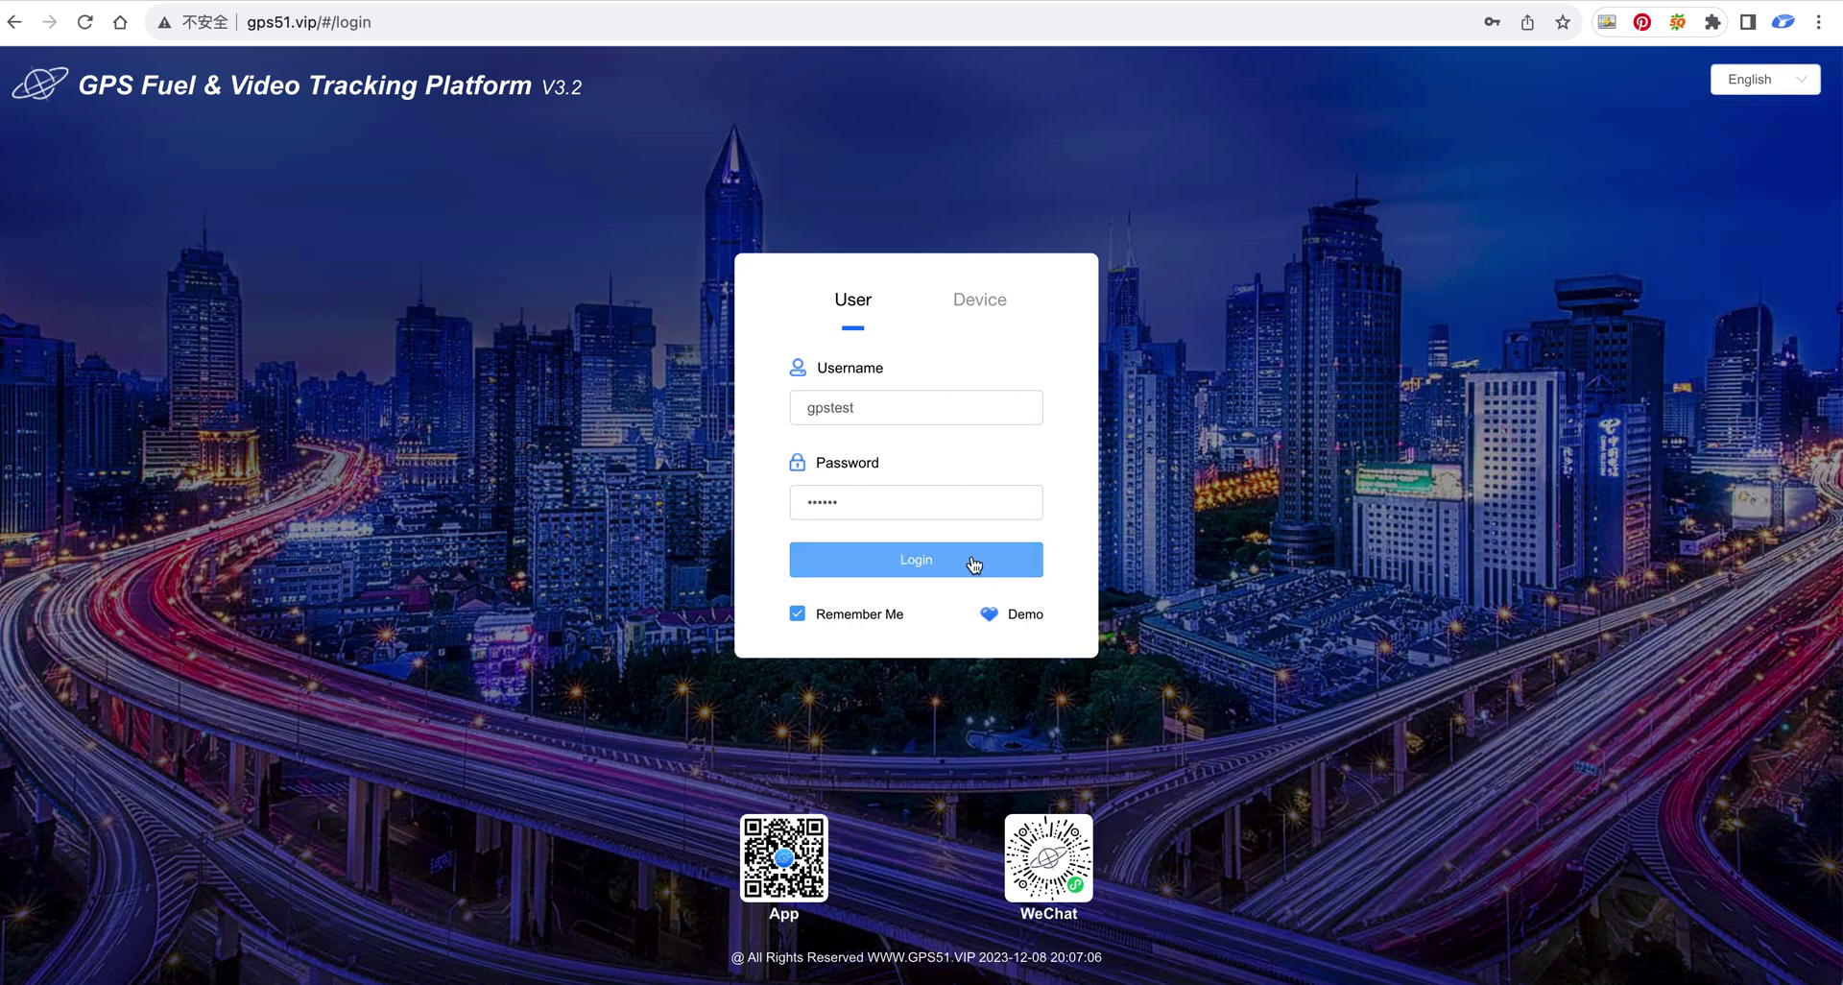
{"action": "left_click", "coordinate": [973, 563]}
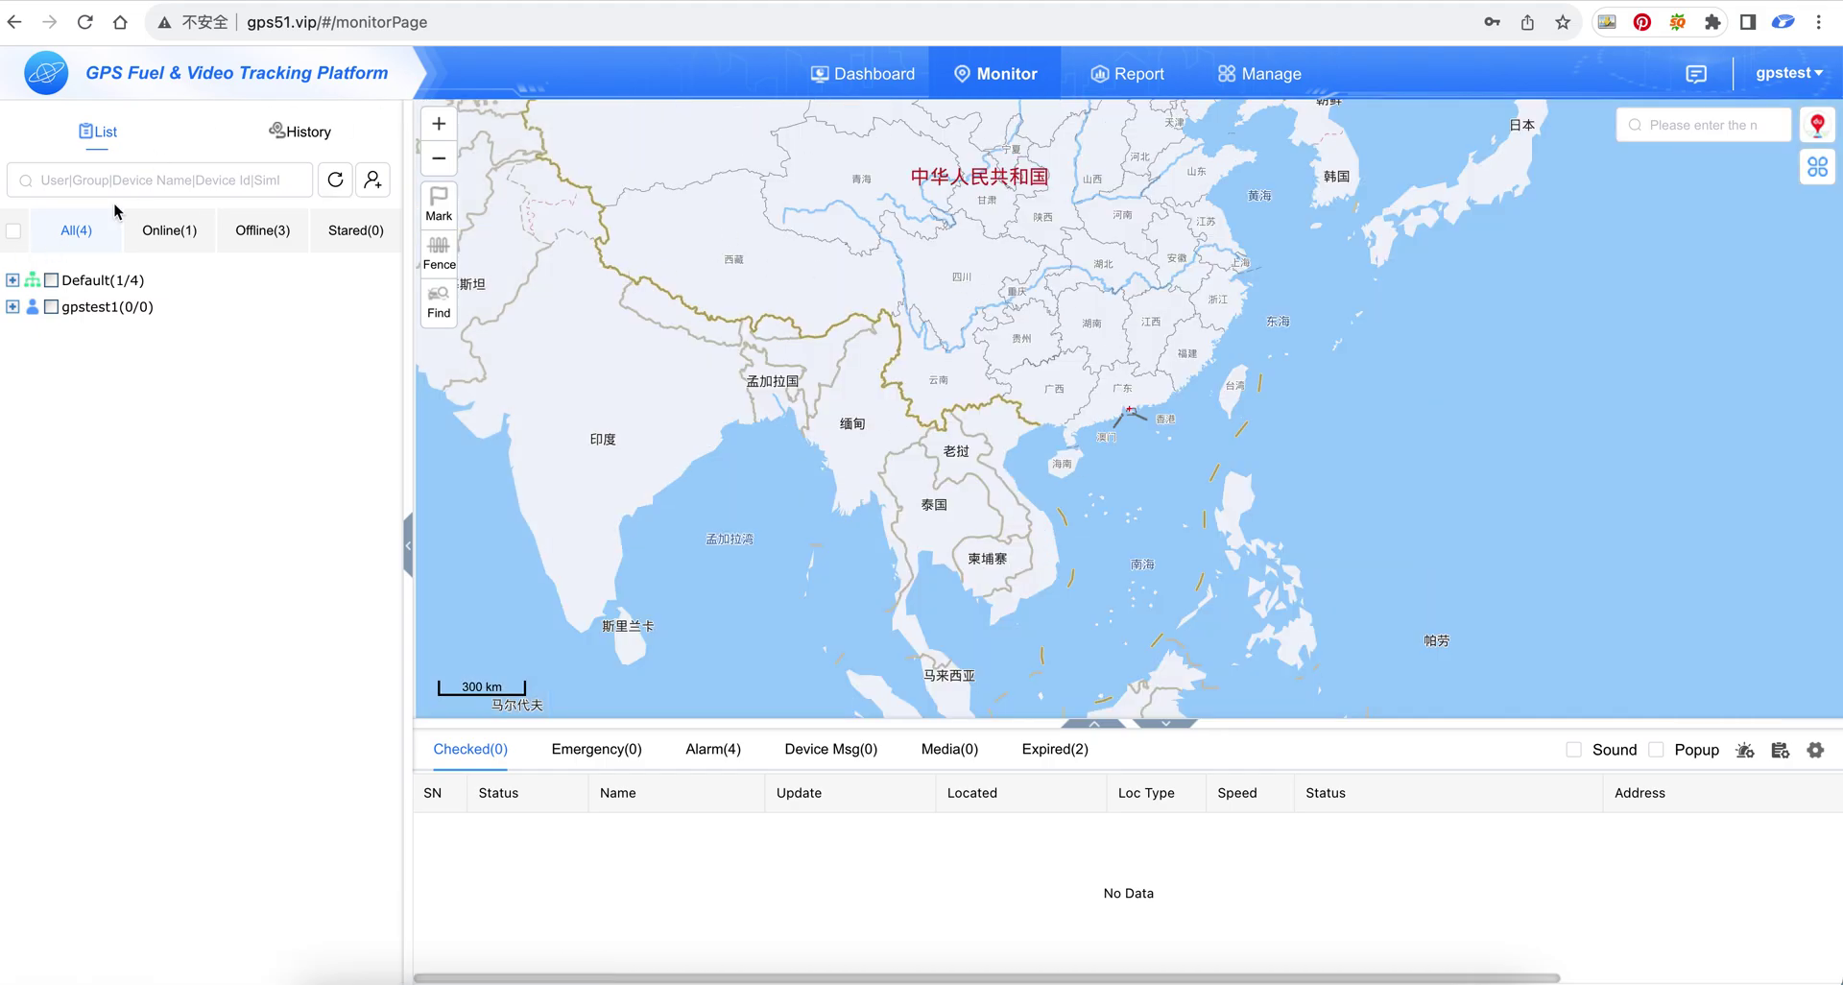
Expand and collapse the Default group and the gpstest1 node, then select gpstest1
{"action": "left_click", "coordinate": [11, 280]}
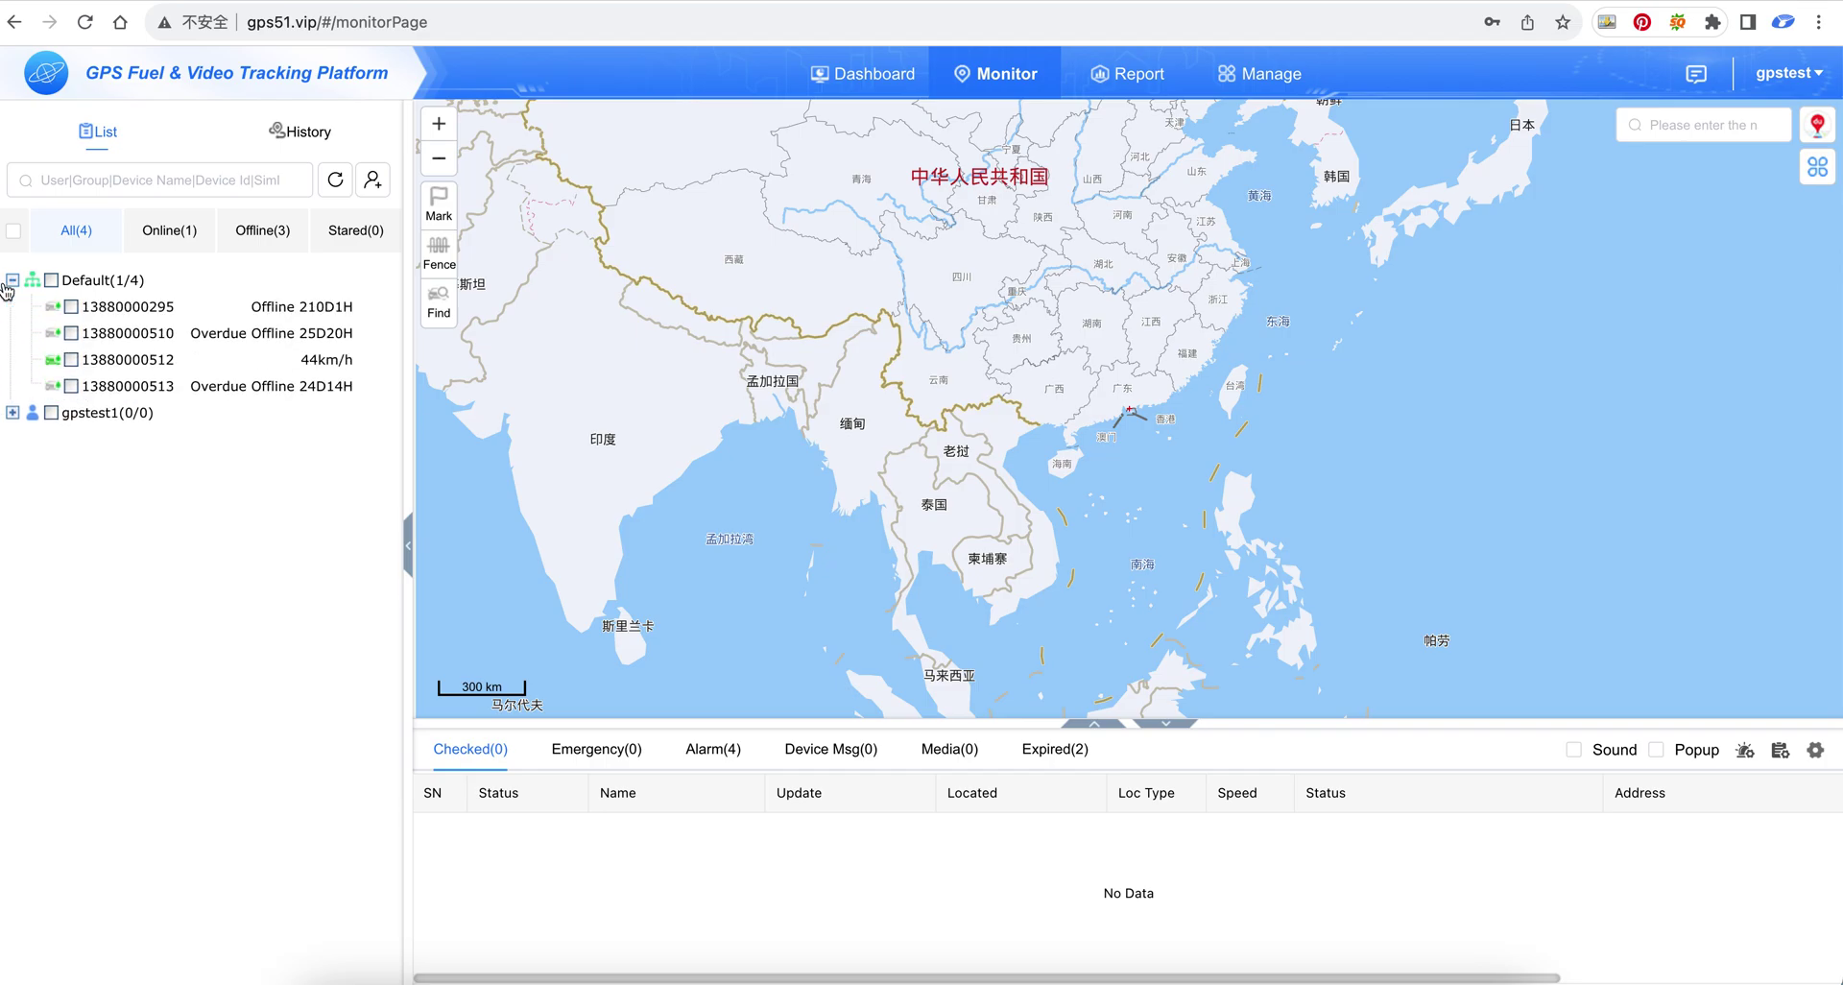
{"action": "left_click", "coordinate": [11, 280]}
{"action": "left_click", "coordinate": [12, 308]}
{"action": "left_click", "coordinate": [12, 307]}
{"action": "left_click", "coordinate": [88, 319]}
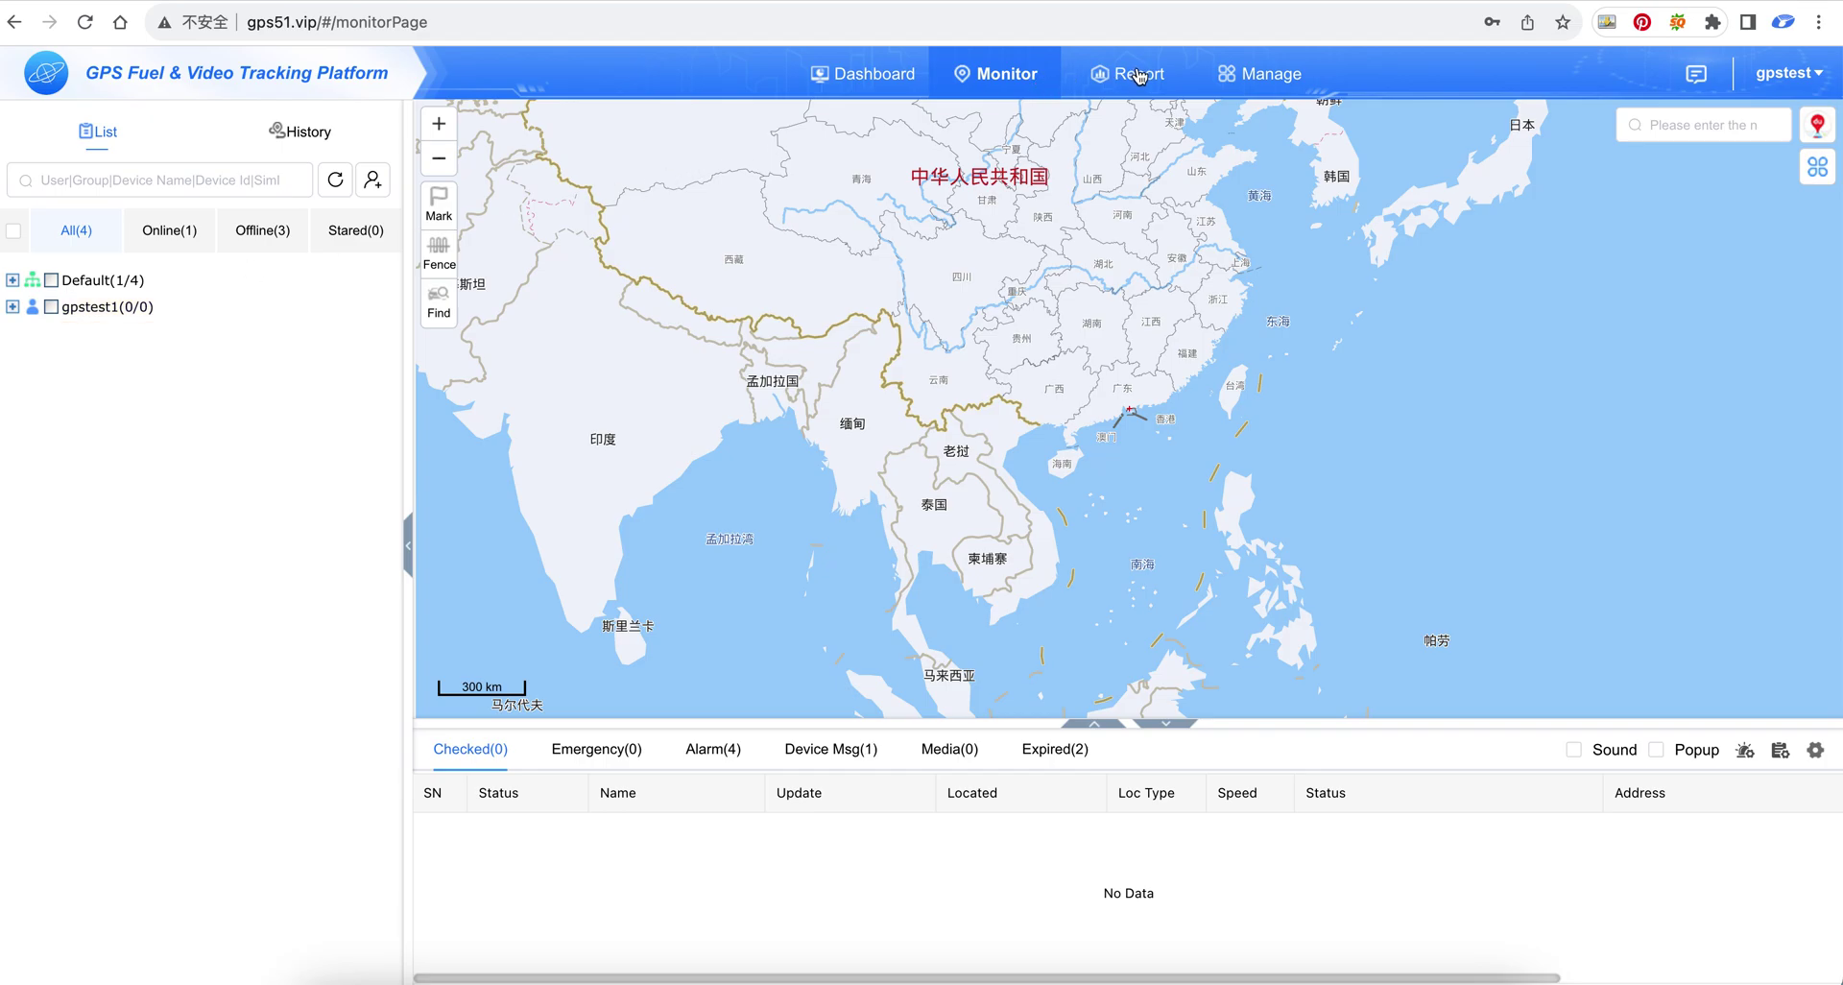
In Manage, close all open pages and bring up the Manage User > Create User form
{"action": "left_click", "coordinate": [1290, 80]}
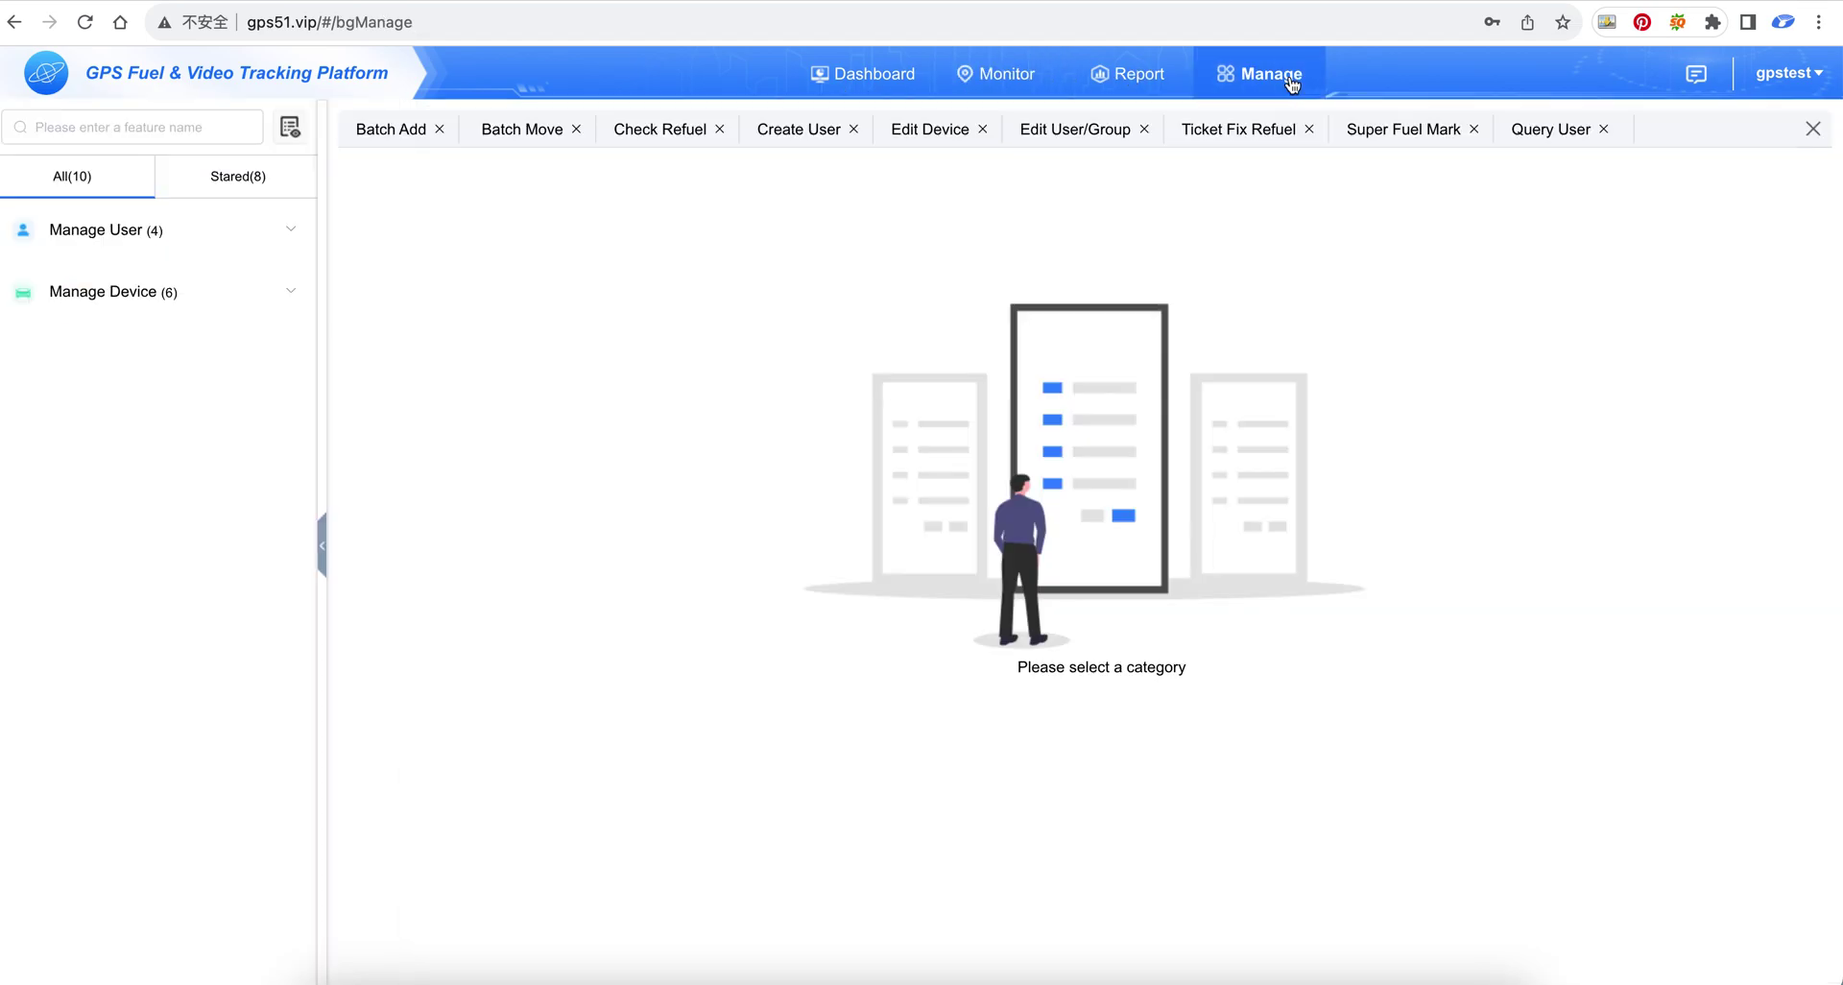
{"action": "left_click", "coordinate": [1813, 129]}
{"action": "left_click", "coordinate": [169, 245]}
{"action": "left_click", "coordinate": [152, 294]}
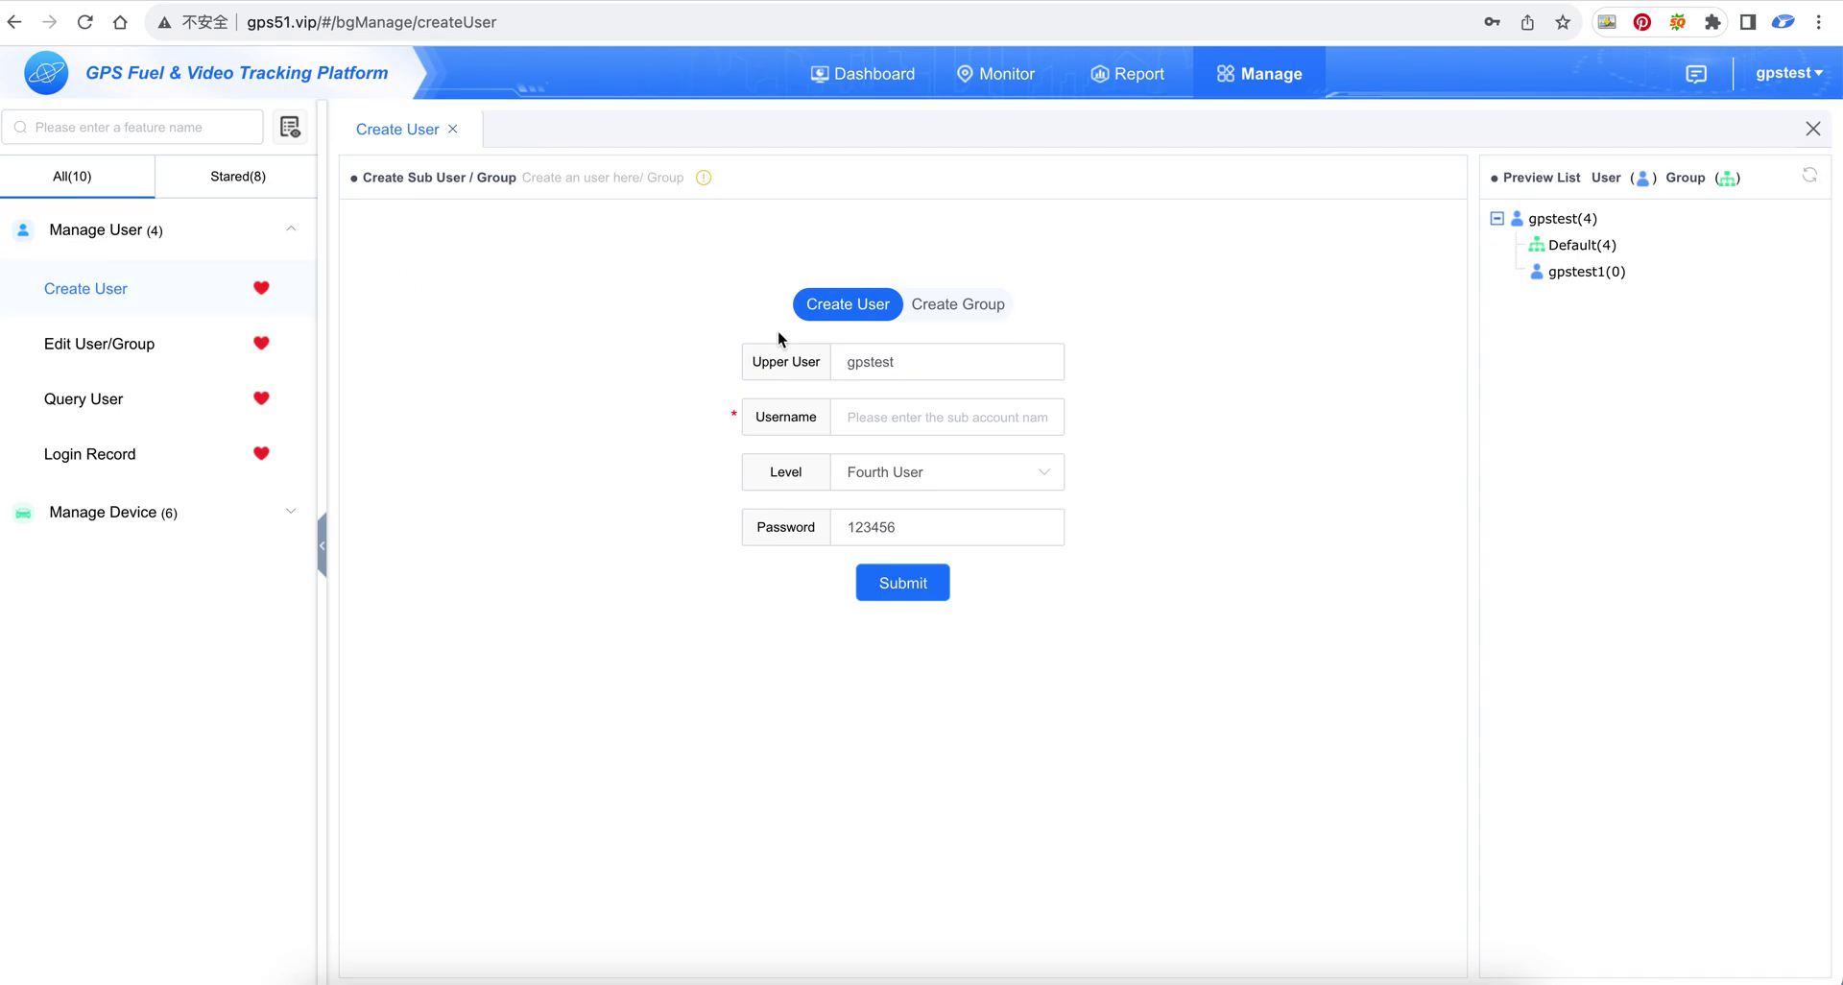
Enter username gpstest2, keep level Fourth User, and submit the new account
{"action": "type", "text": "gpstest"}
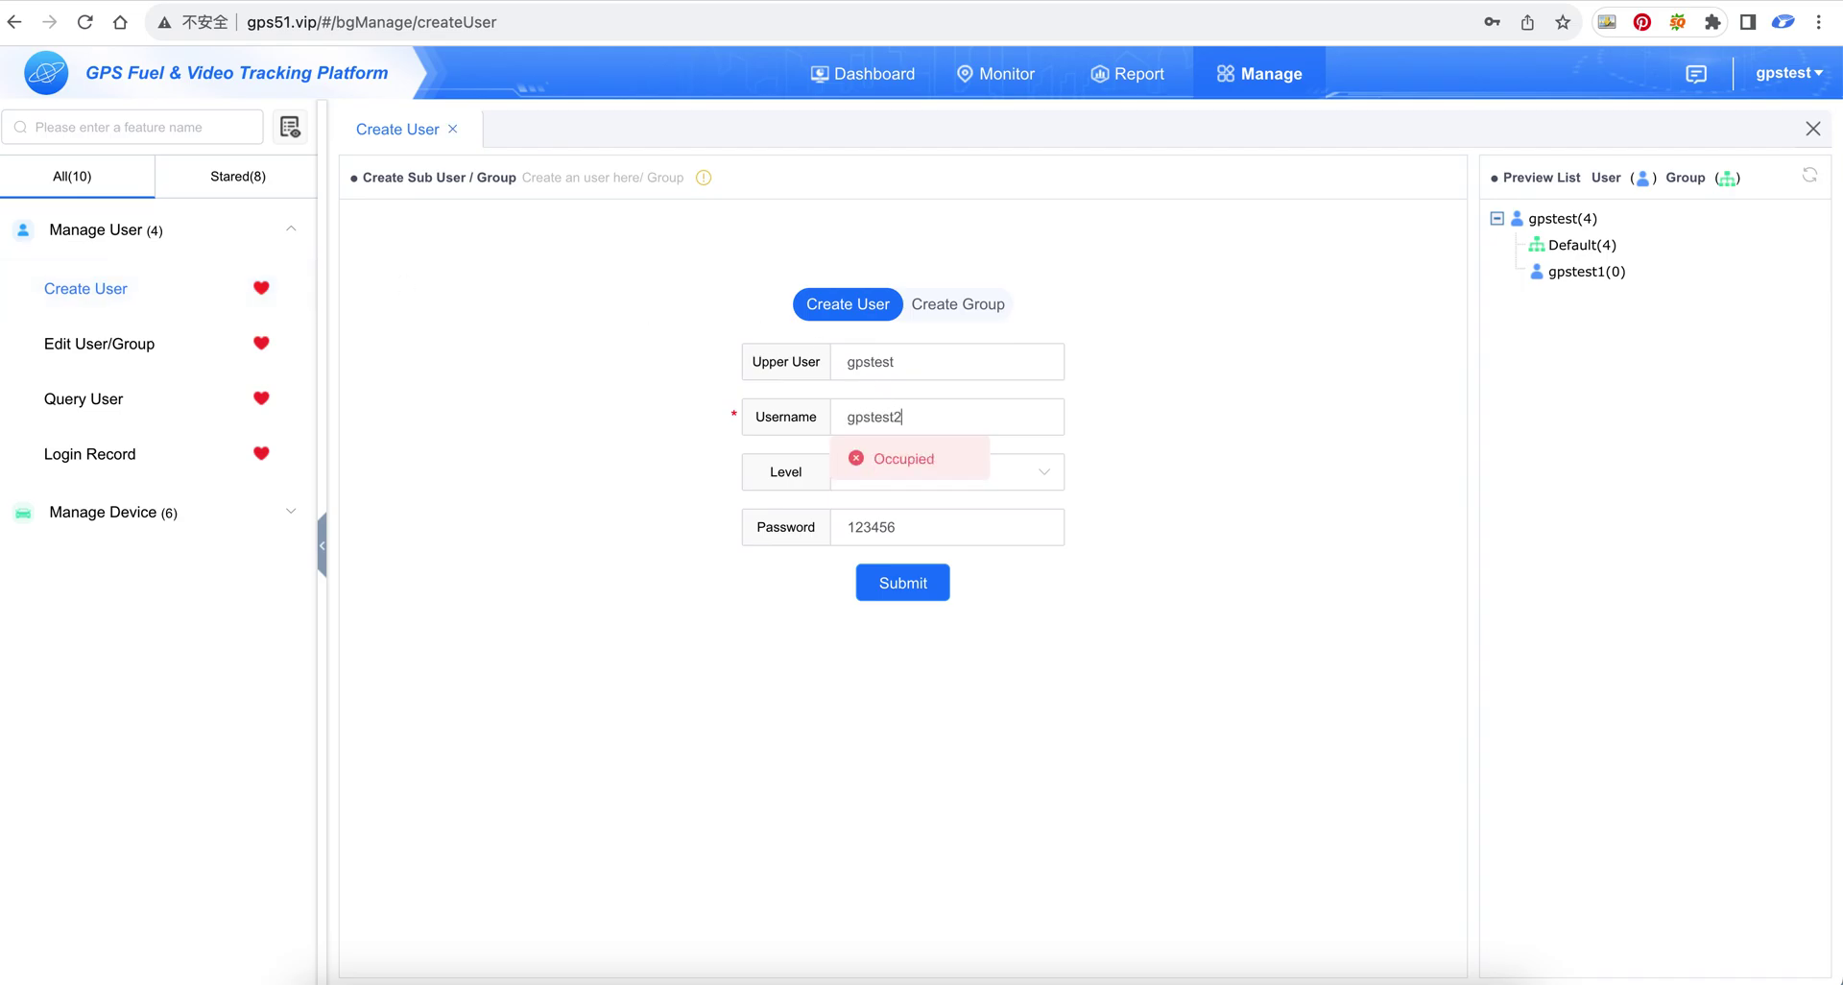
{"action": "type", "text": "2"}
{"action": "key", "text": "Tab"}
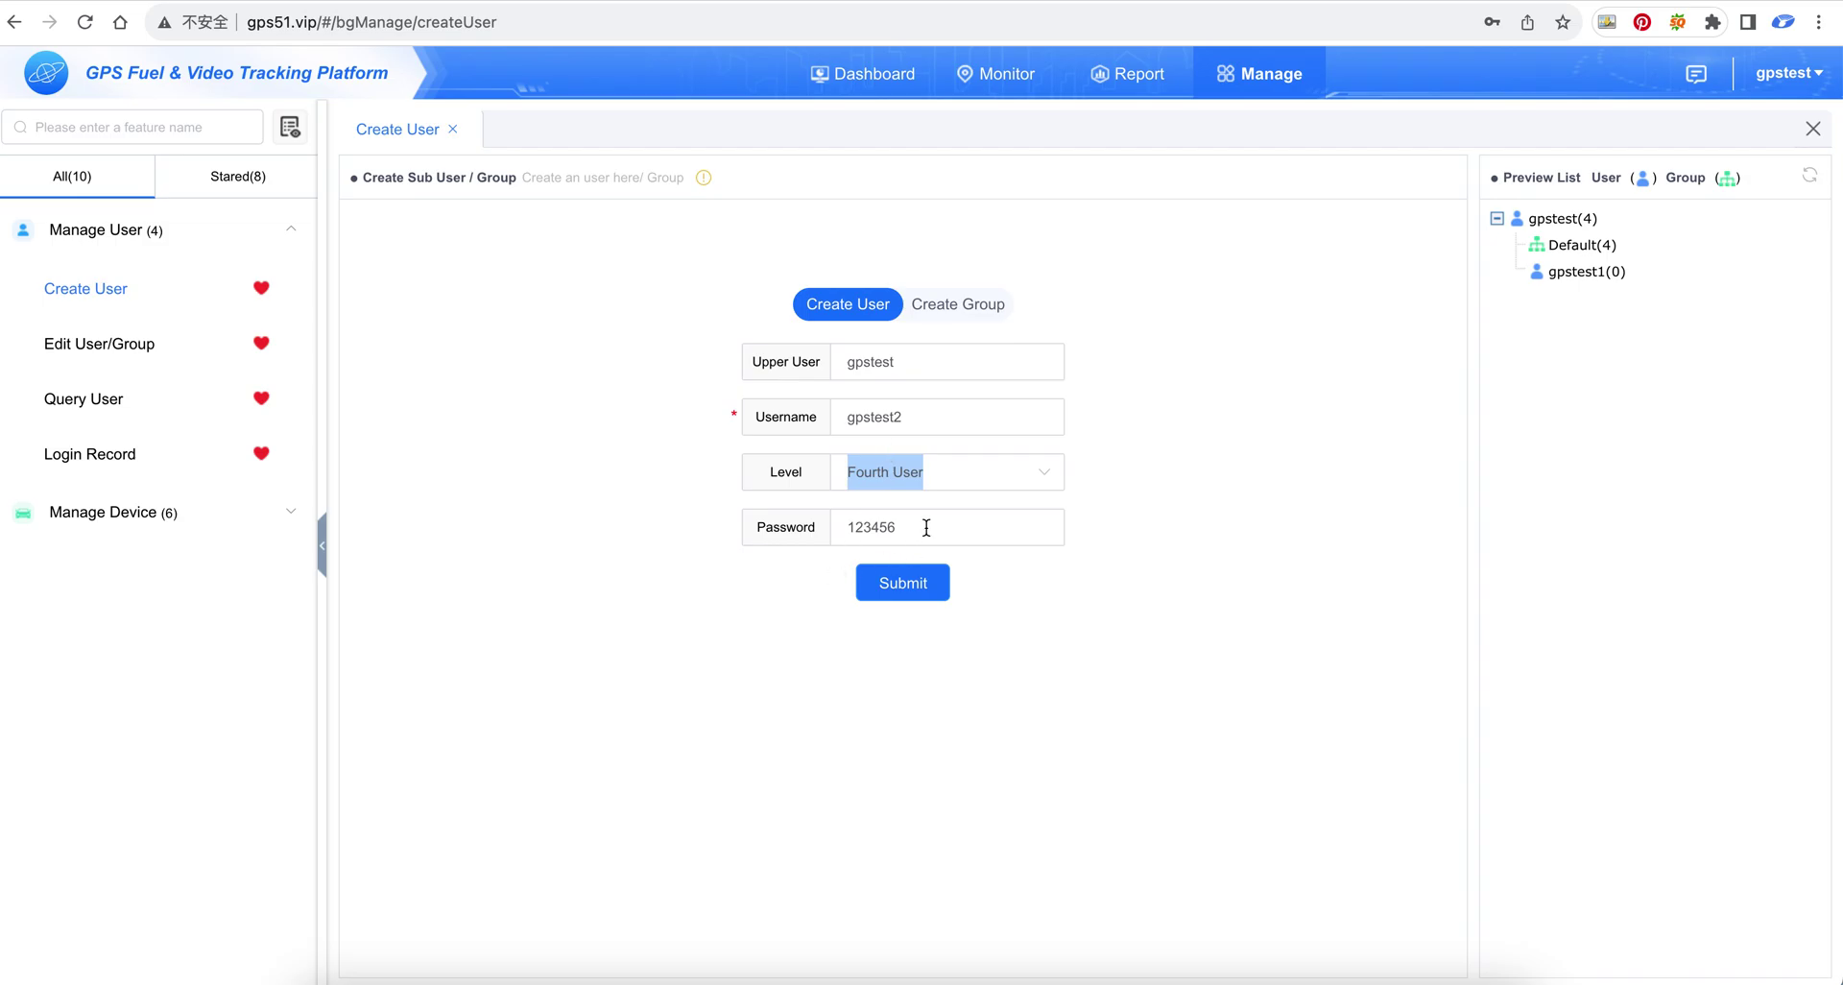
{"action": "left_click", "coordinate": [1045, 484]}
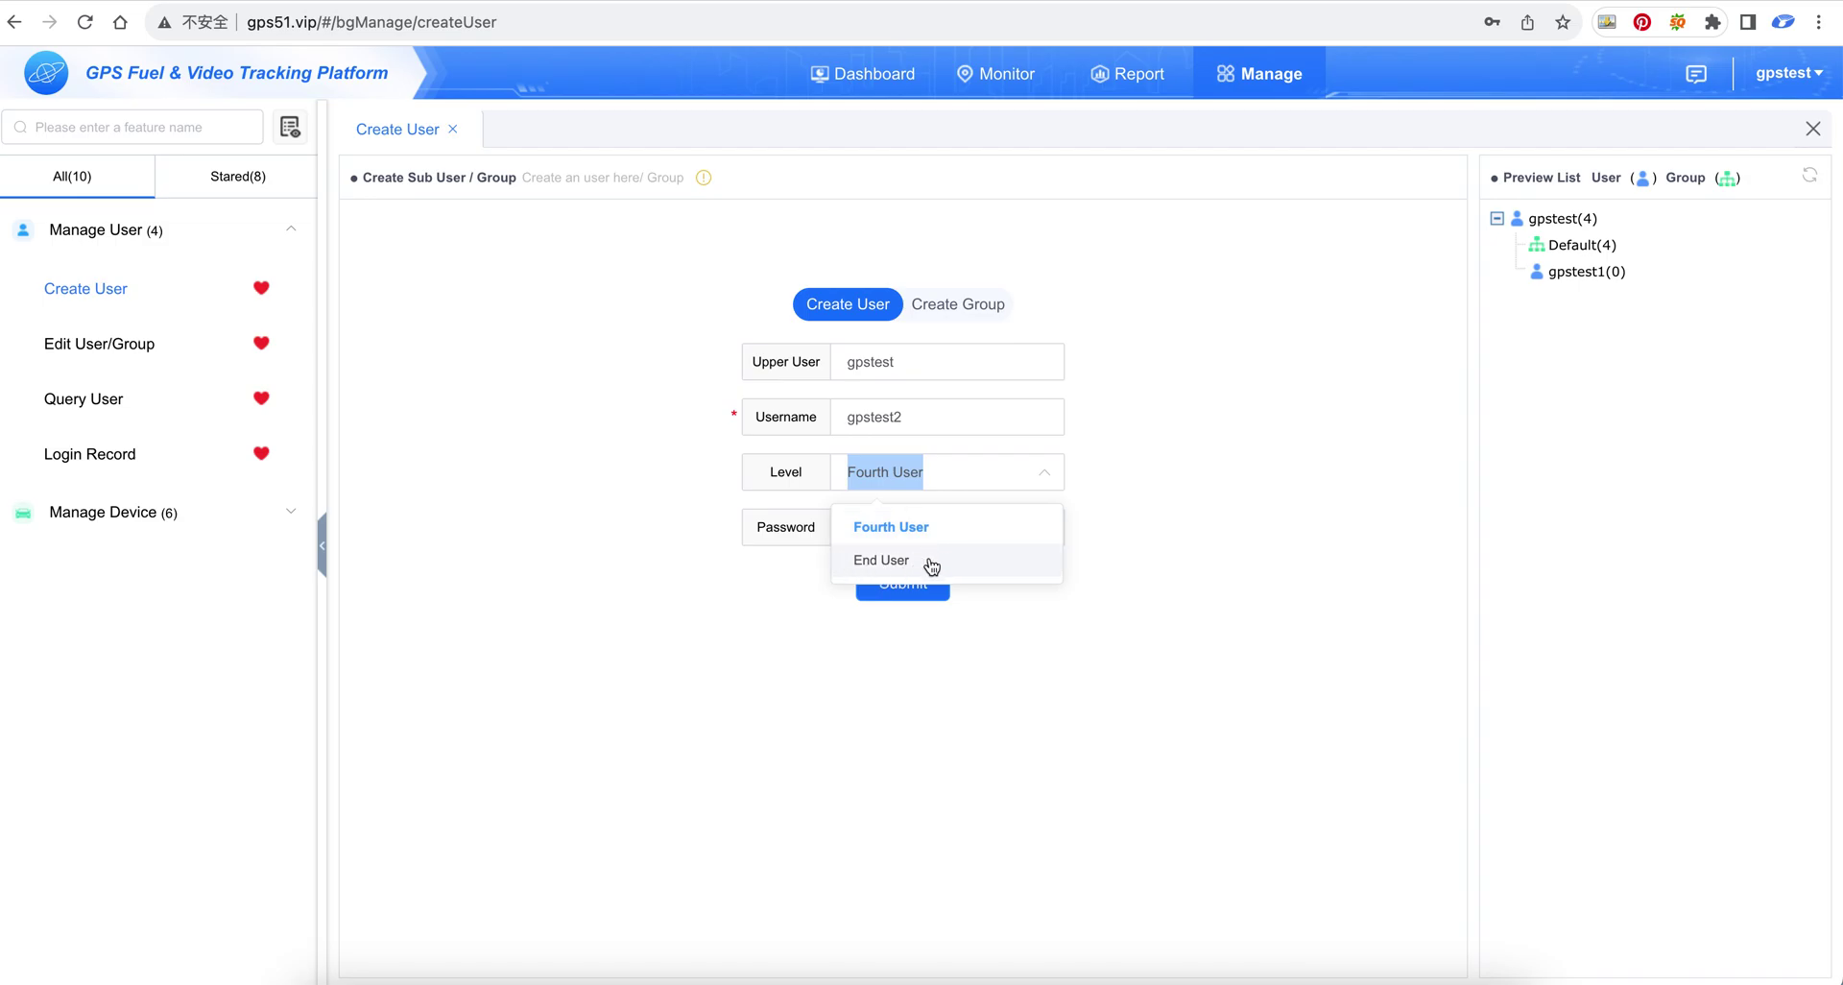
{"action": "left_click", "coordinate": [764, 584]}
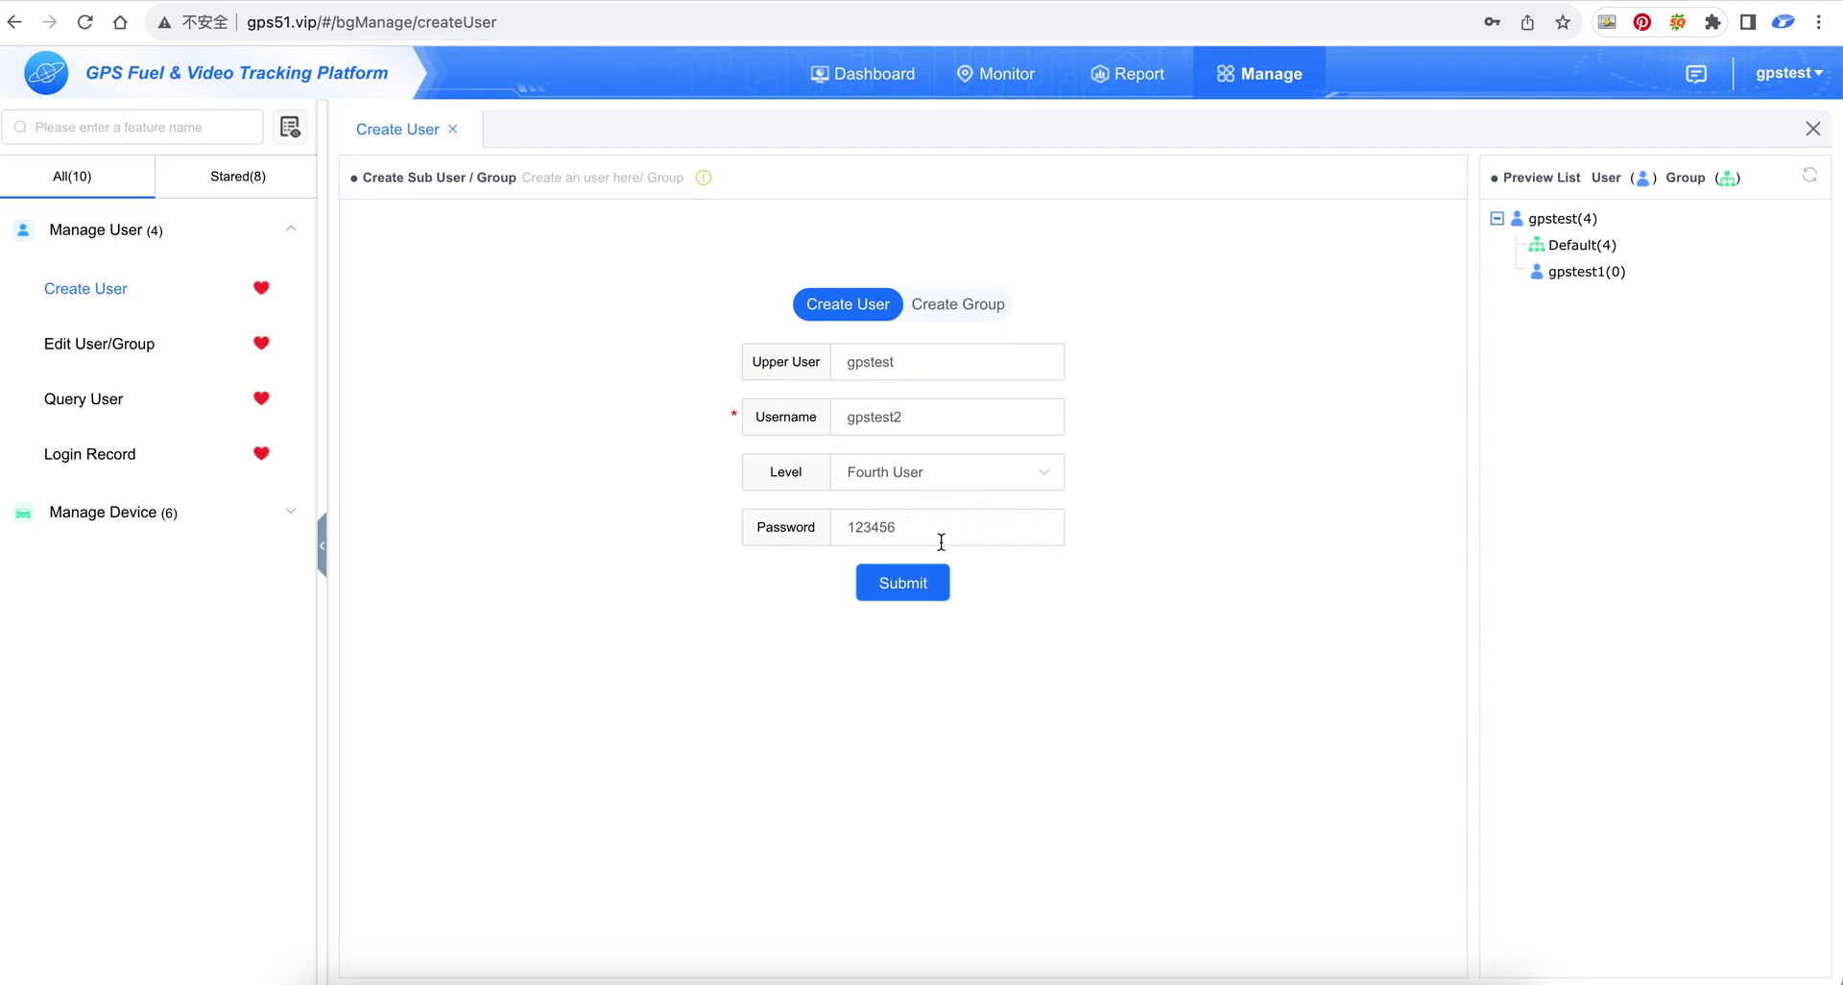
{"action": "left_click", "coordinate": [926, 589]}
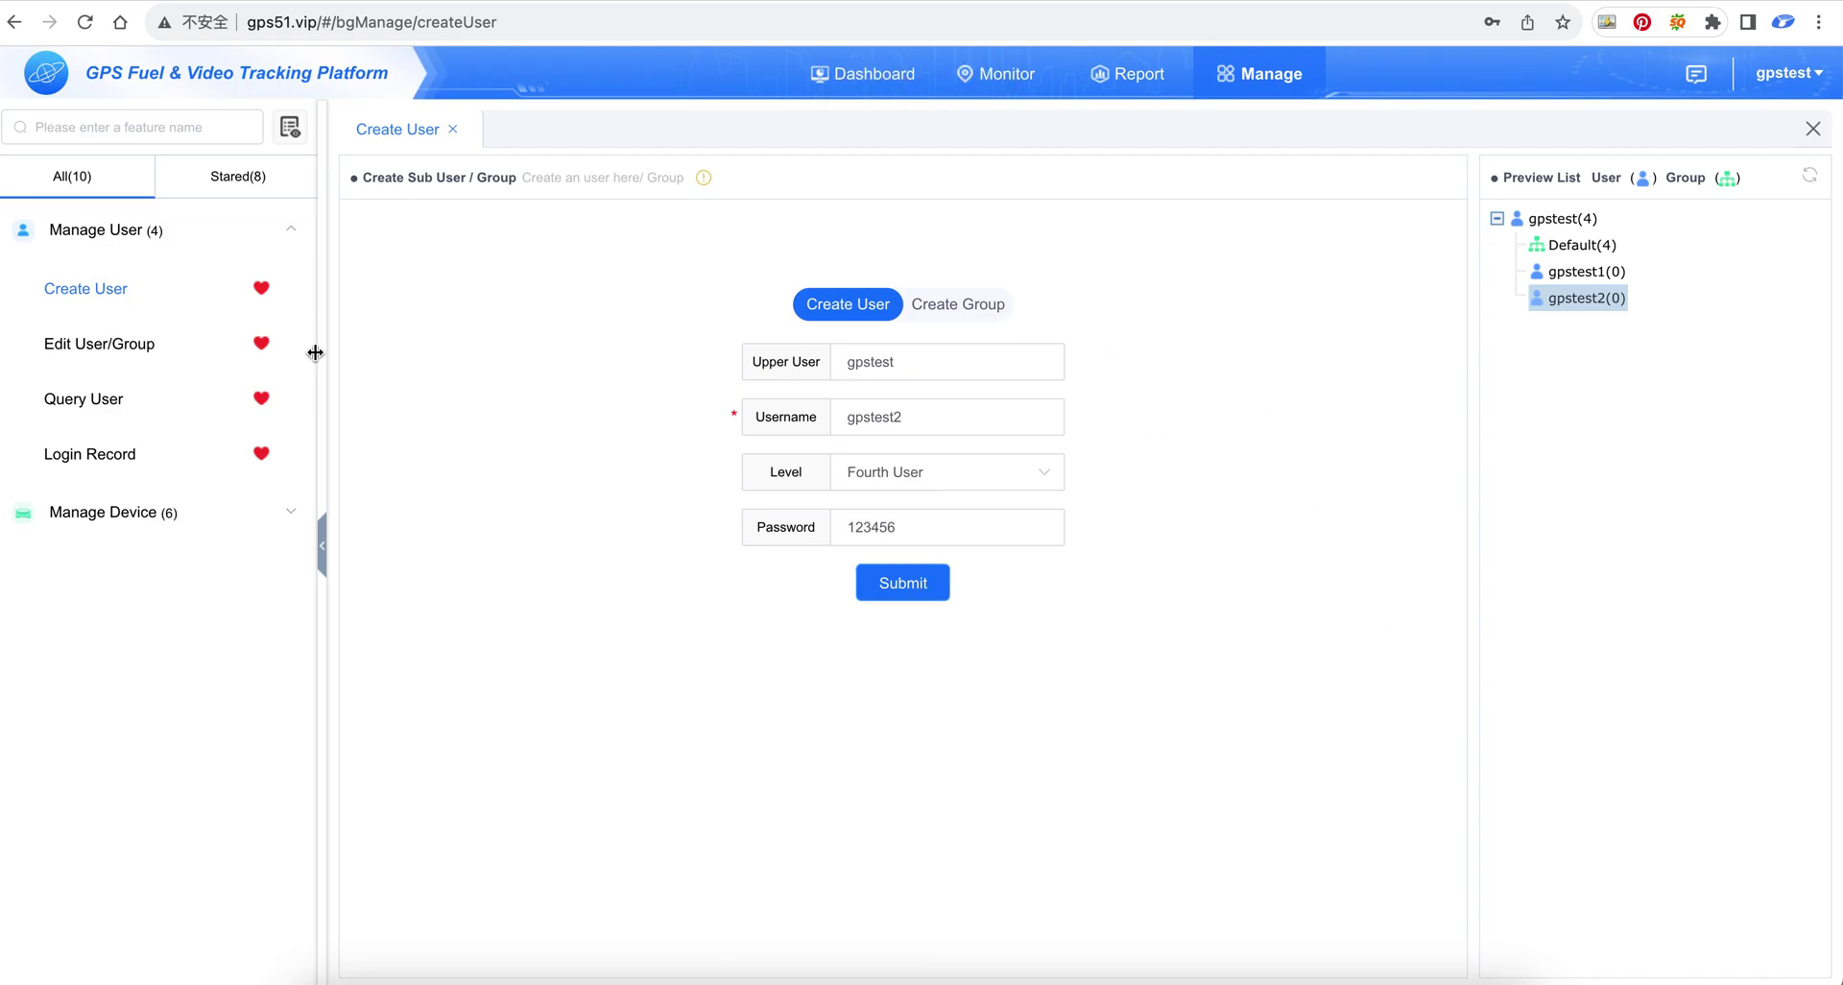
{"action": "left_click", "coordinate": [151, 344]}
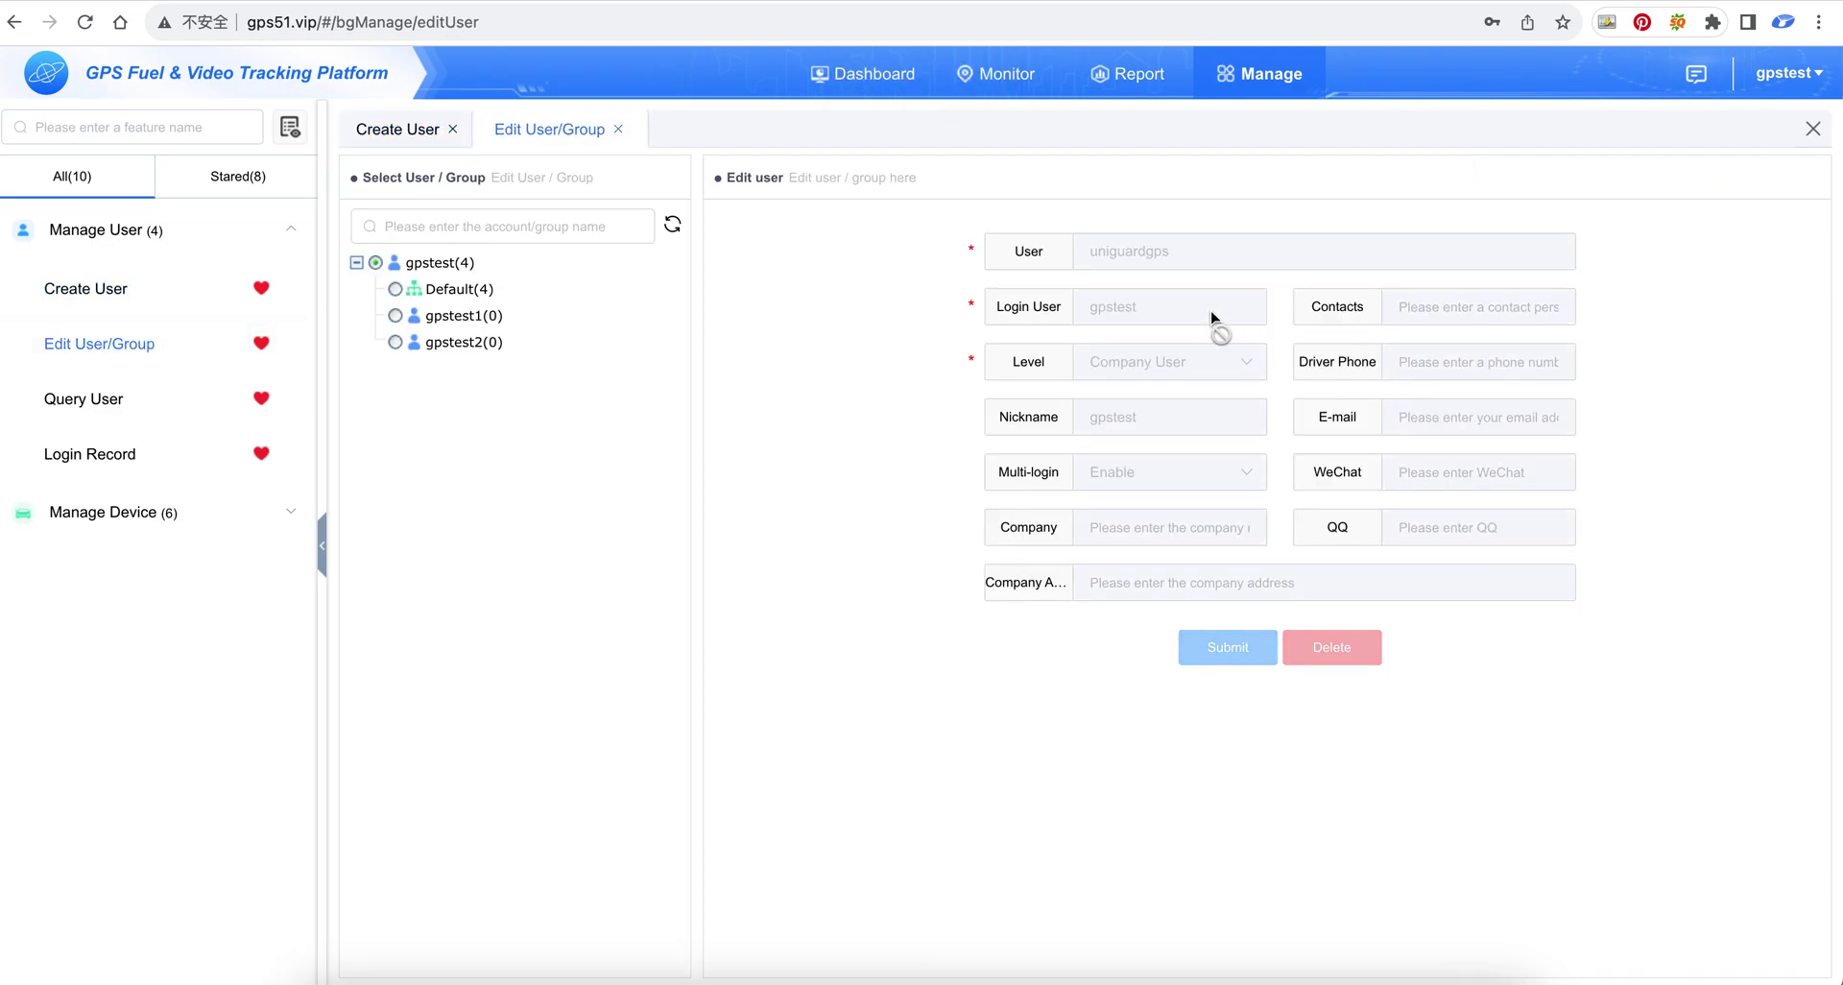
Review gpstest1's details, the sub-user list, and the login records chart
{"action": "left_click", "coordinate": [395, 316]}
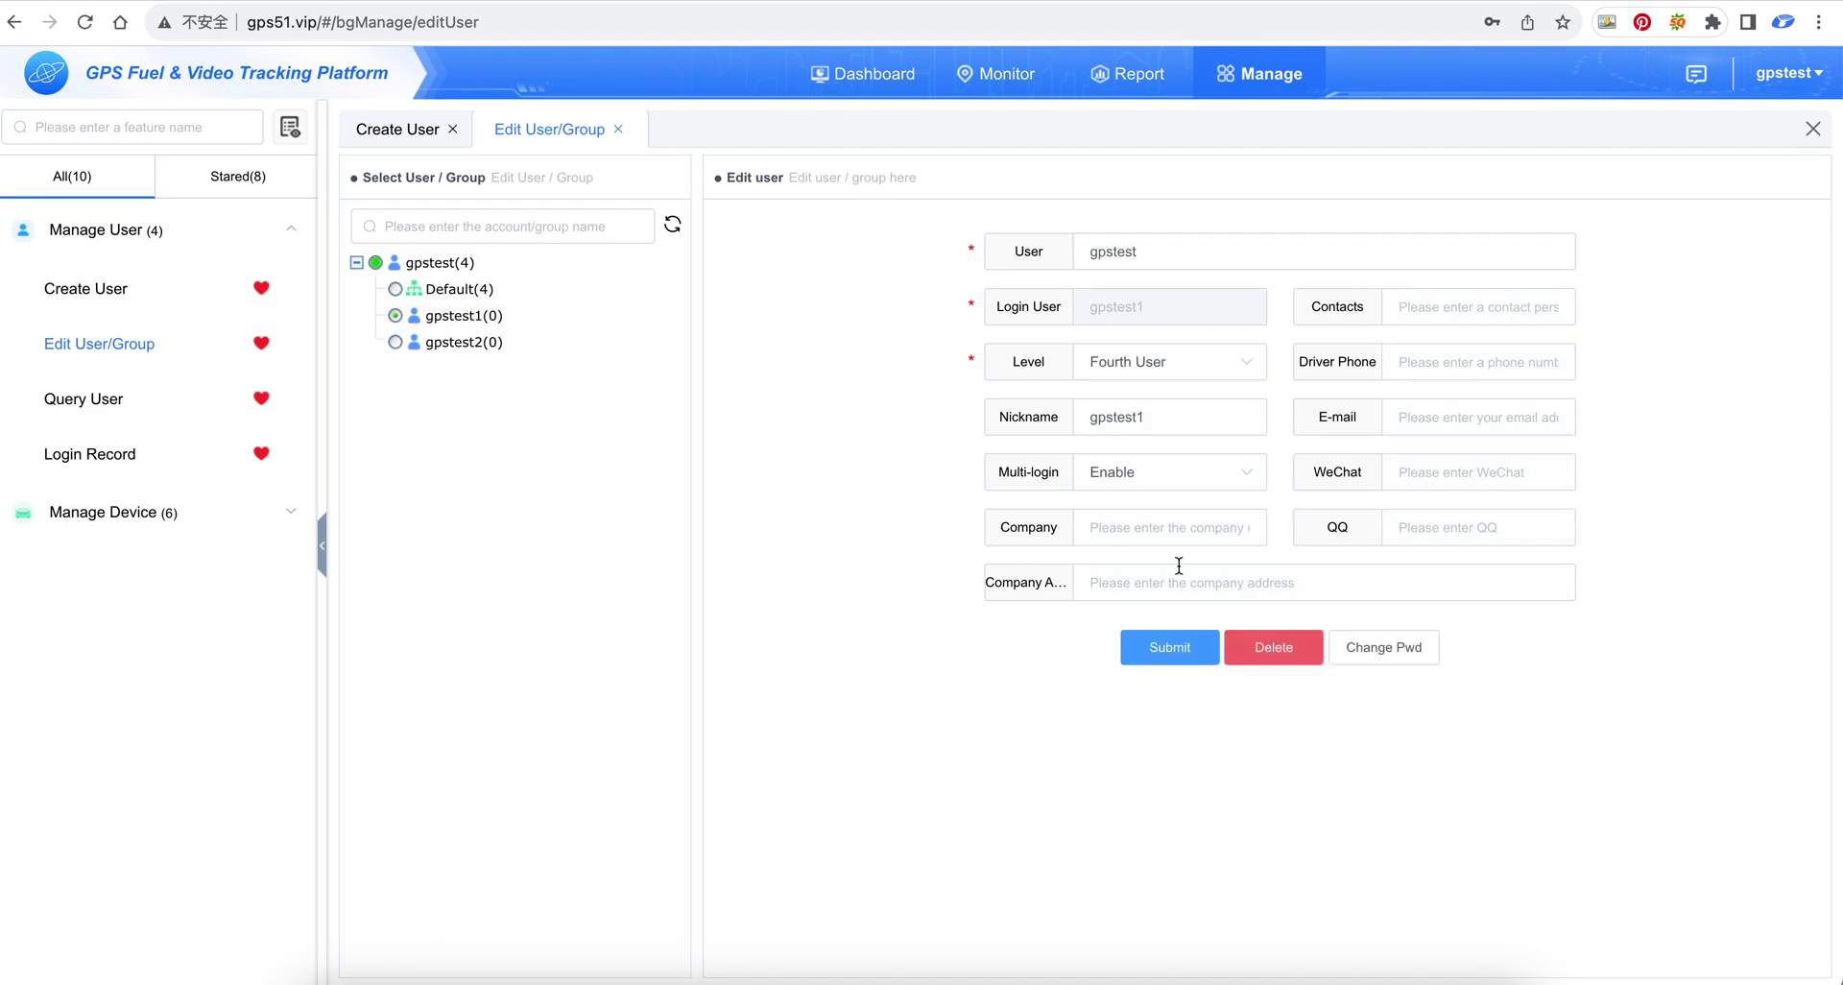
{"action": "left_click", "coordinate": [1157, 527]}
{"action": "left_click", "coordinate": [1191, 581]}
{"action": "left_click", "coordinate": [1749, 687]}
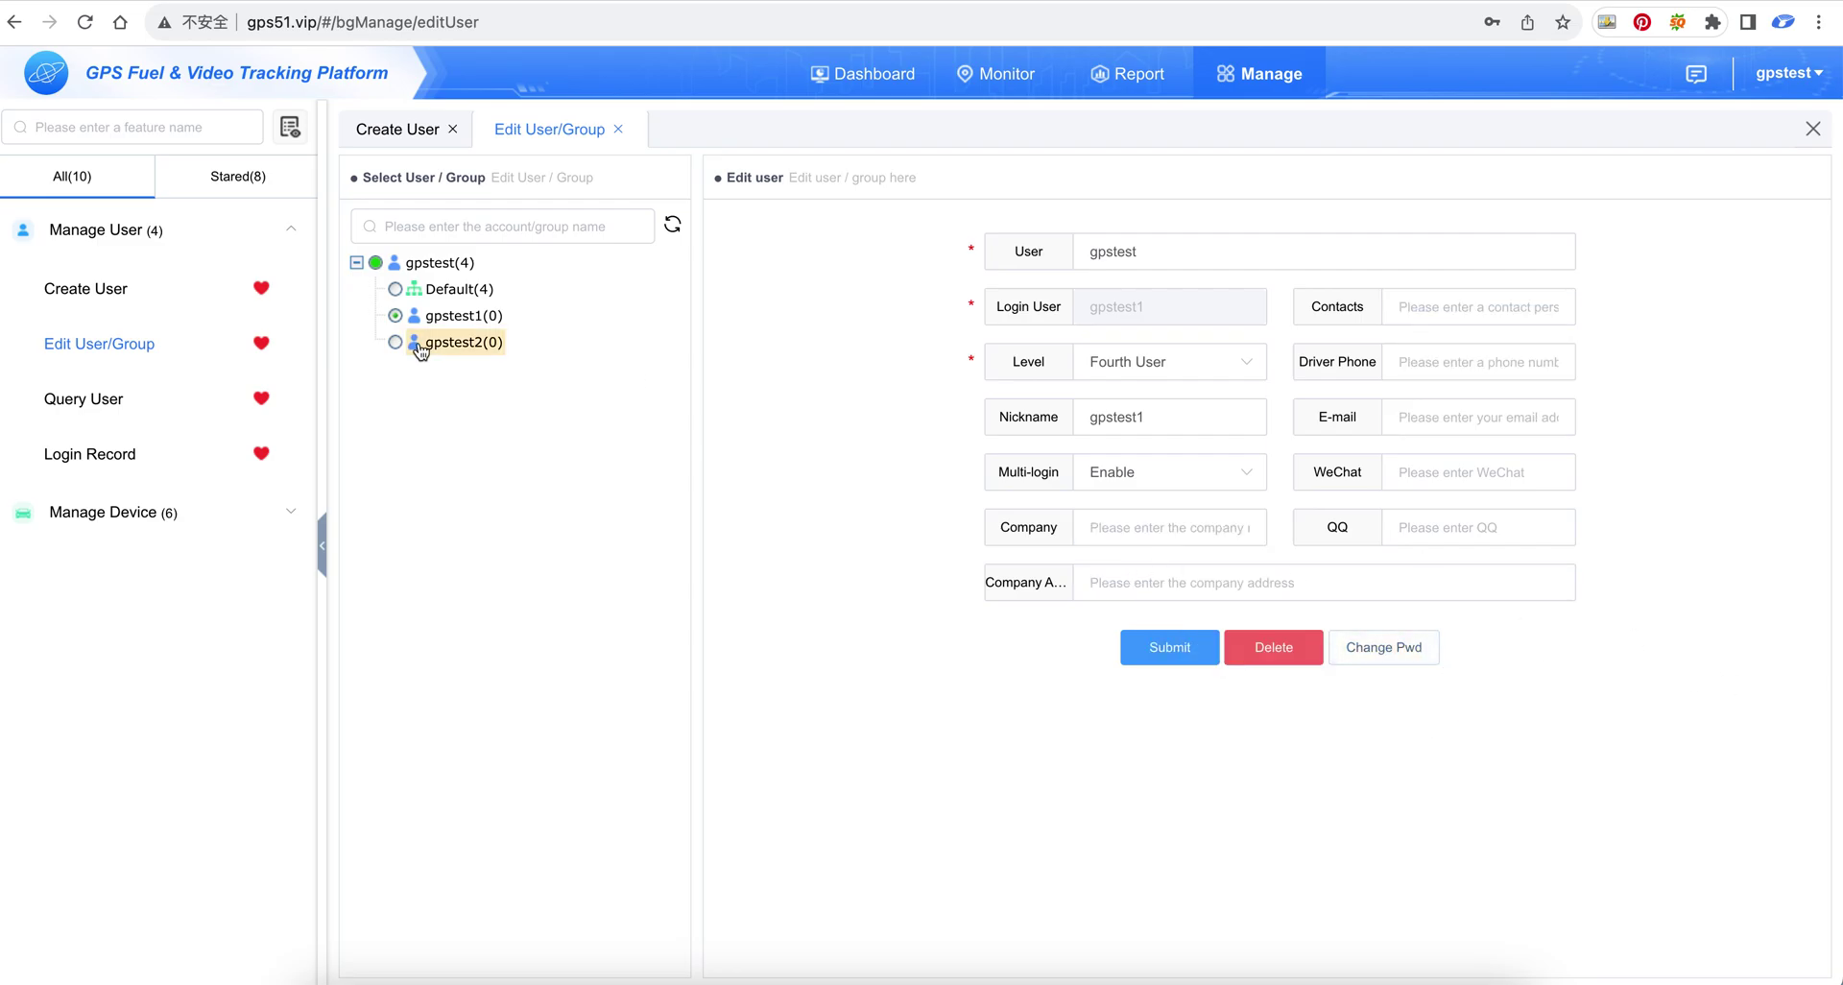
{"action": "left_click", "coordinate": [207, 421]}
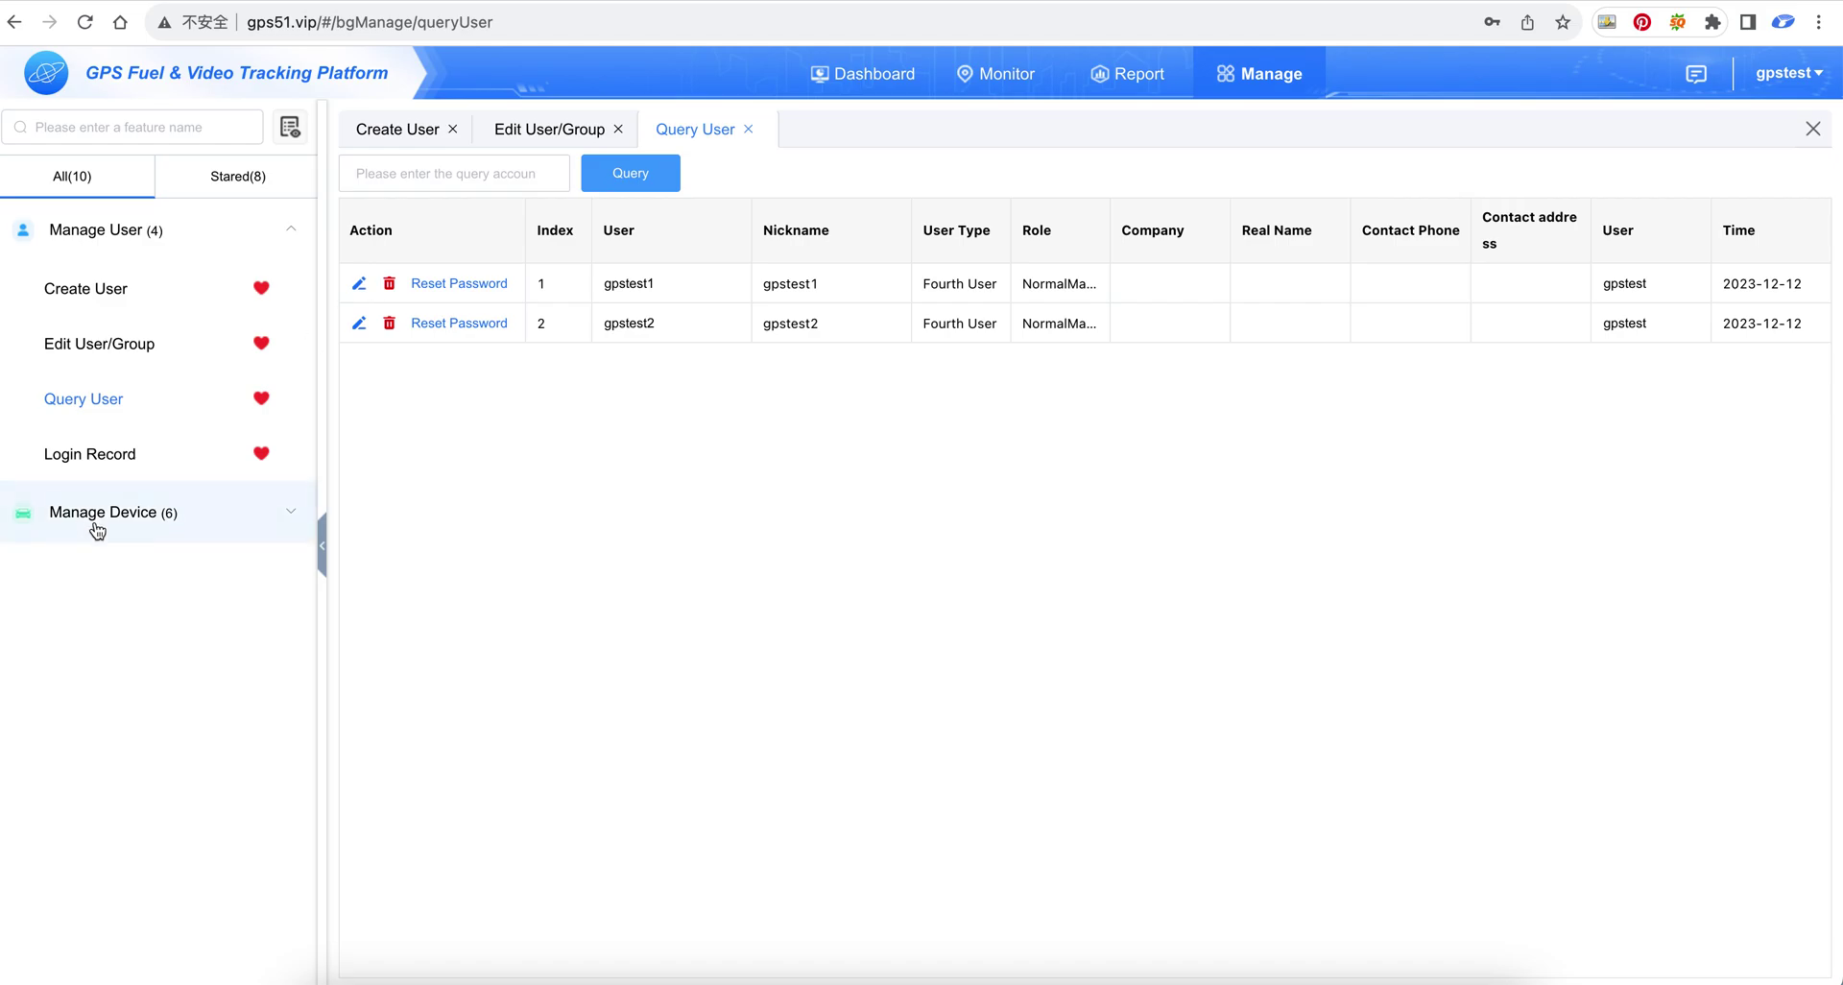
{"action": "left_click", "coordinate": [114, 460]}
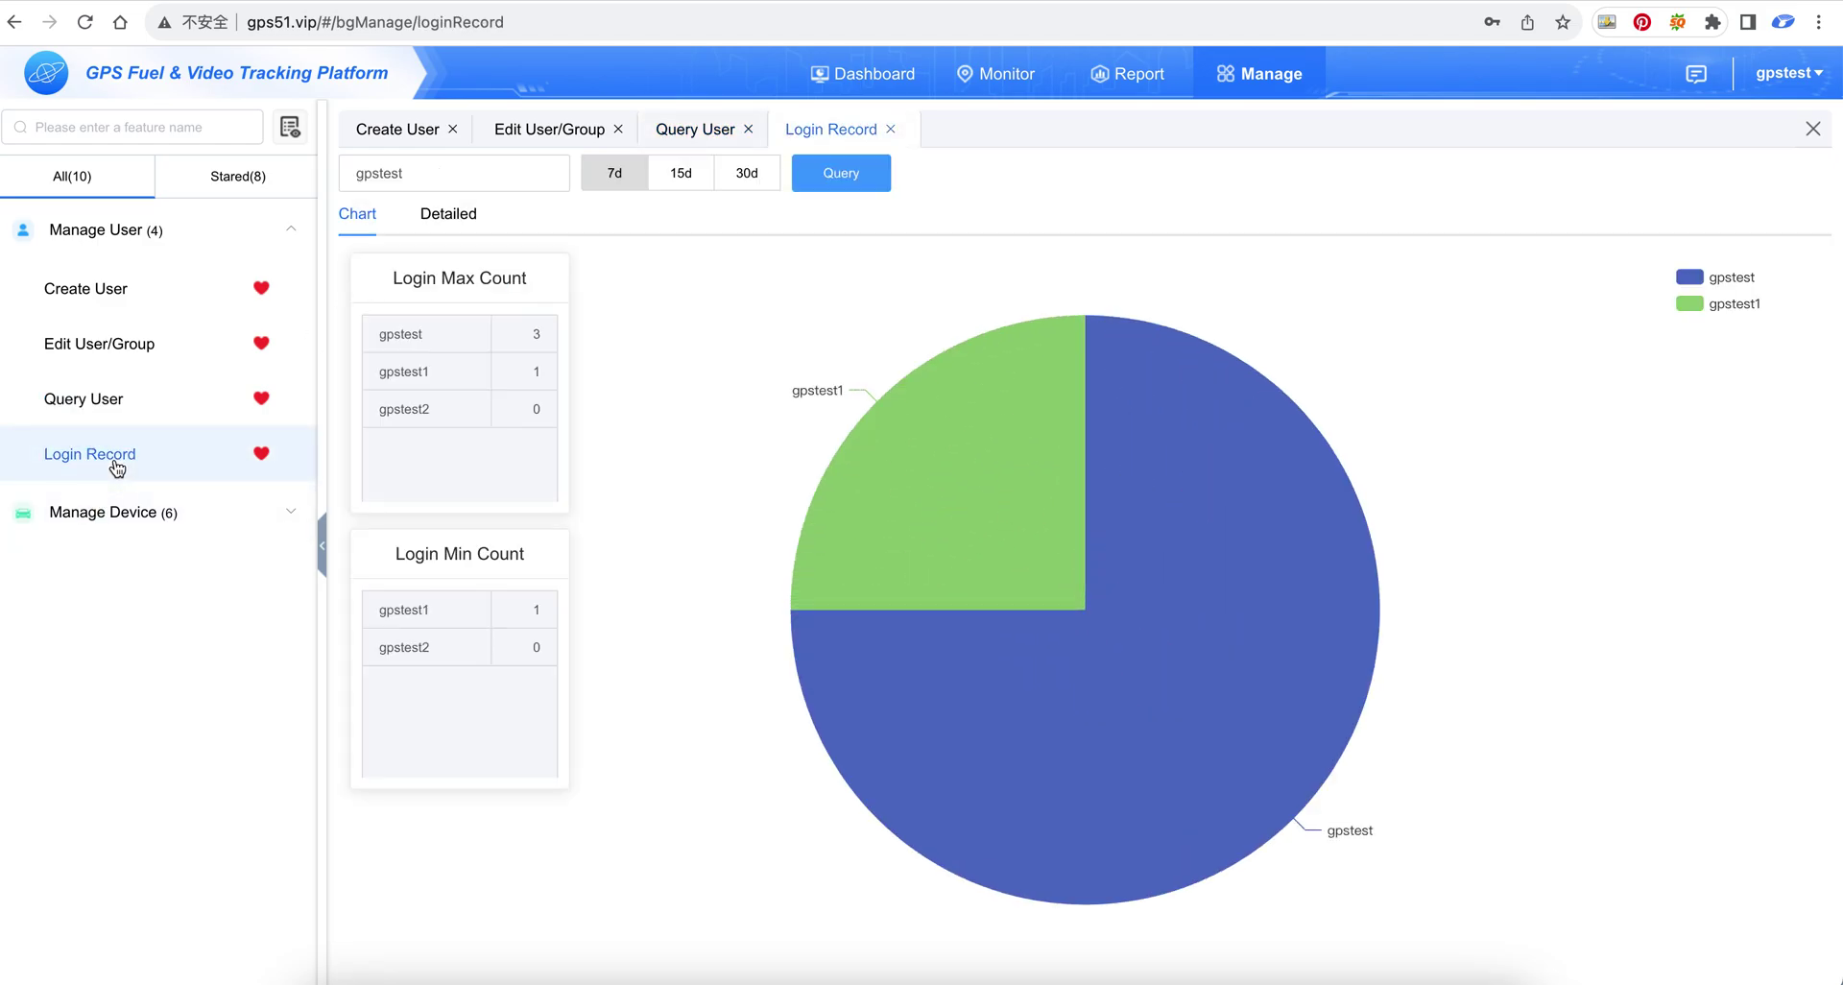
{"action": "left_click", "coordinate": [125, 363]}
Check gpstest2's details, then sign out of gpstest
{"action": "left_click", "coordinate": [453, 341]}
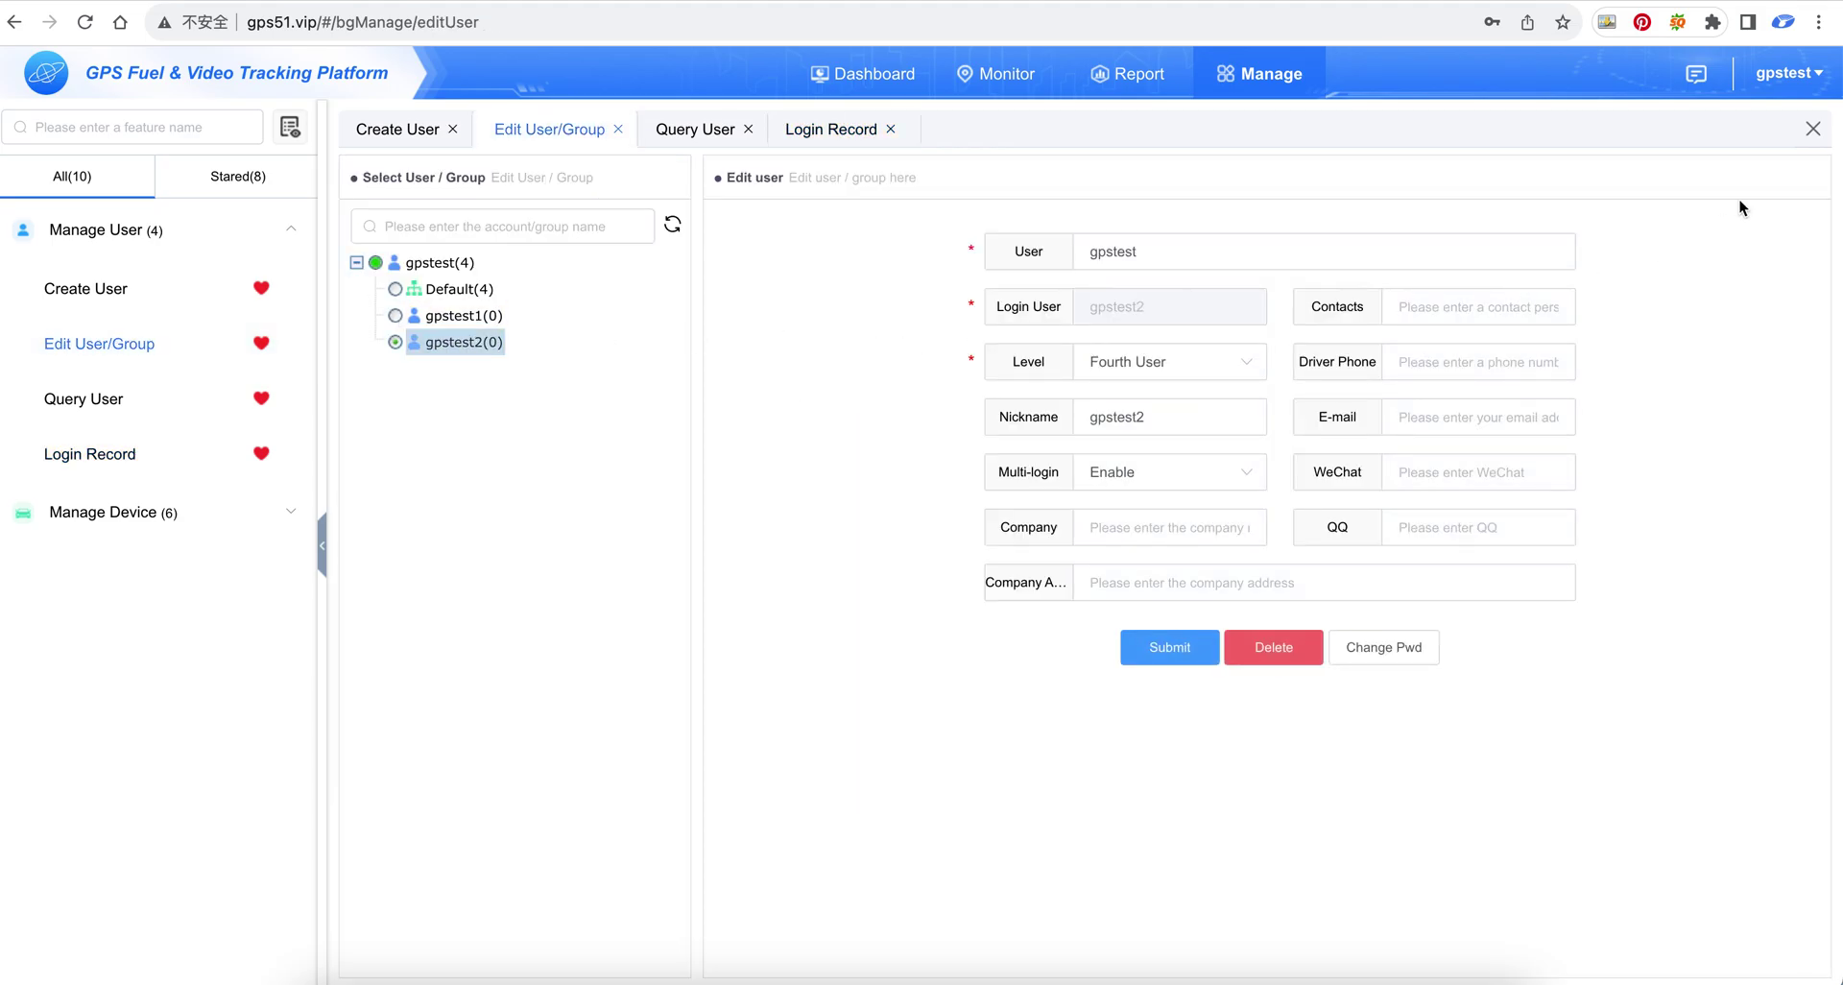
{"action": "mouse_move", "coordinate": [1789, 76]}
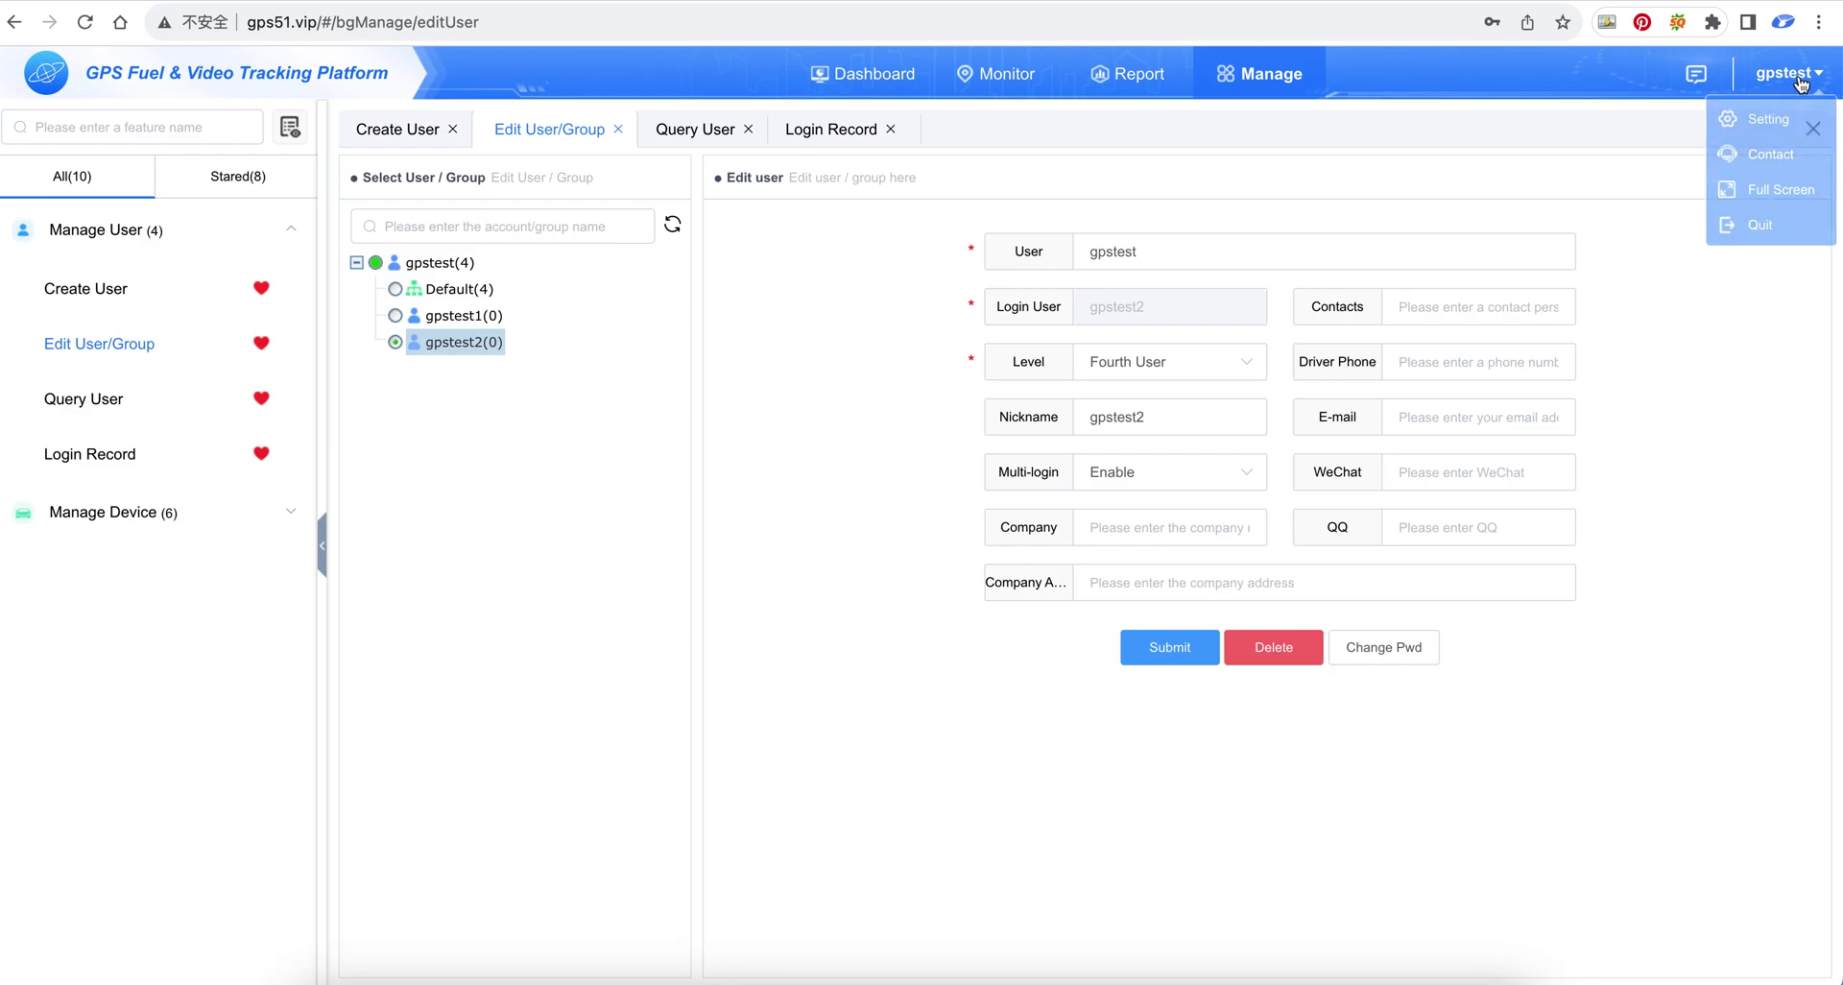
{"action": "left_click", "coordinate": [1770, 234]}
Log in as gpstest2 by appending 2 to the username, then go to Manage
{"action": "left_click", "coordinate": [953, 408]}
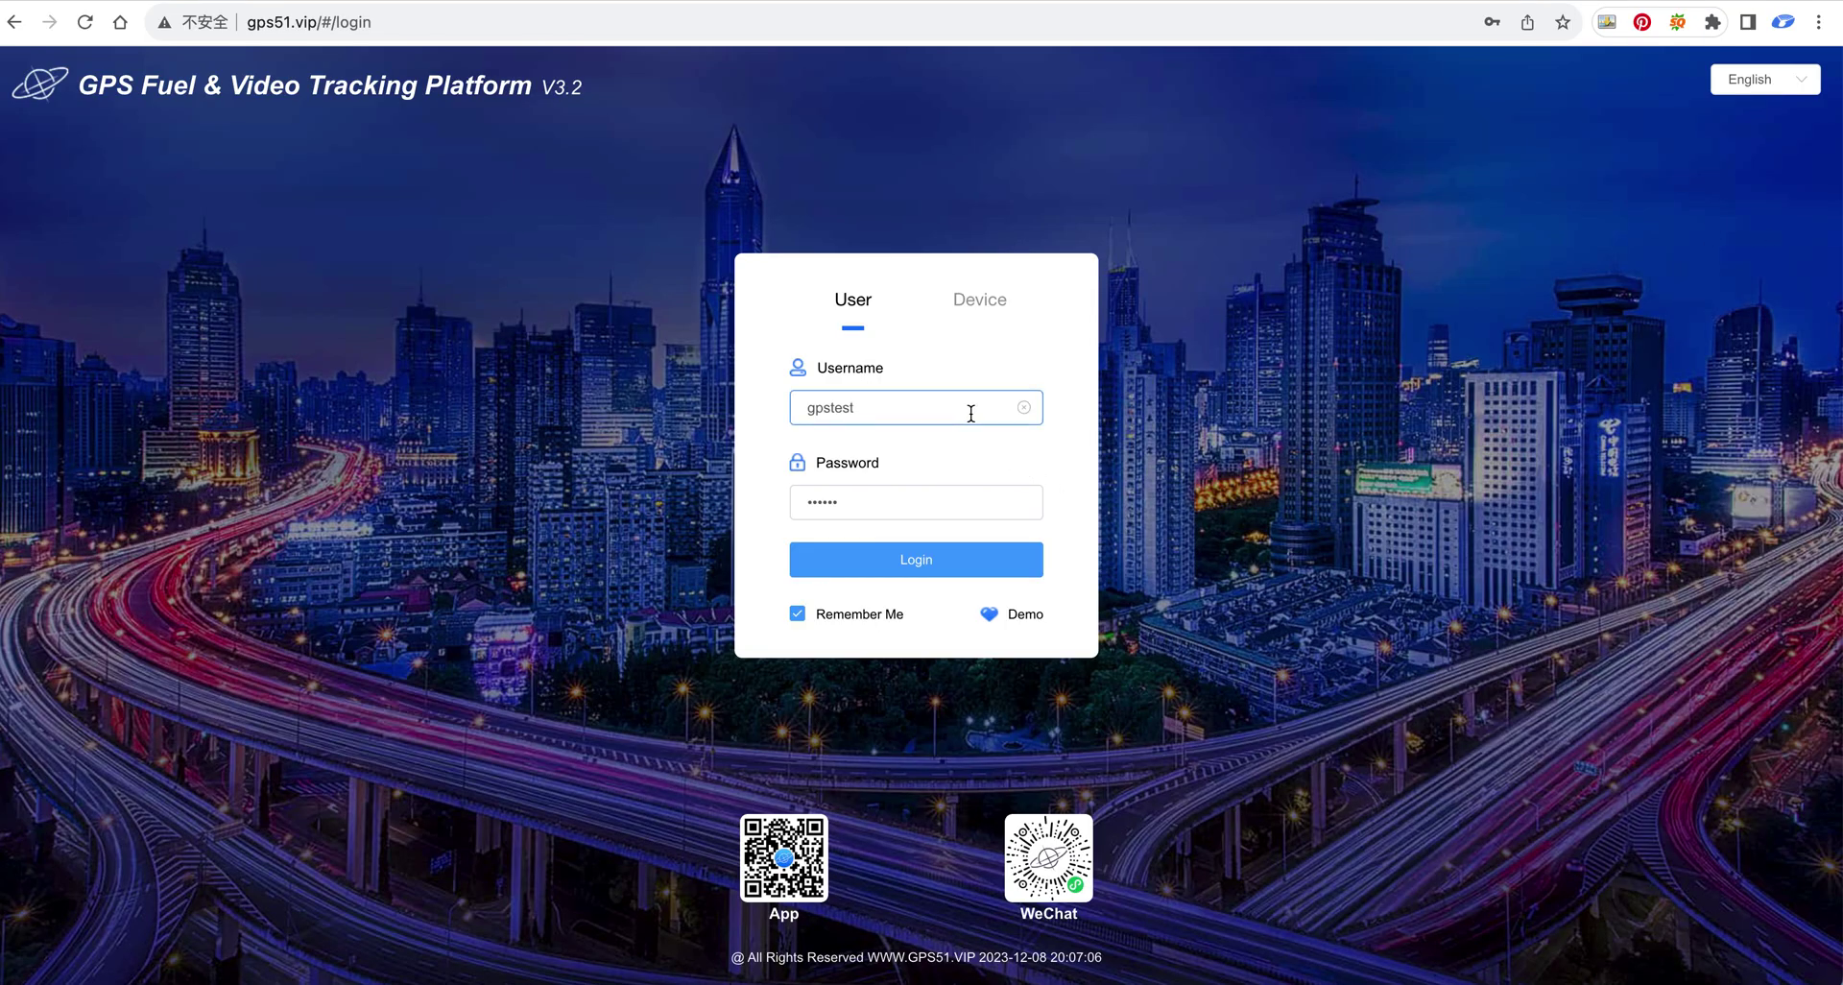
{"action": "type", "text": "2"}
{"action": "left_click", "coordinate": [963, 556]}
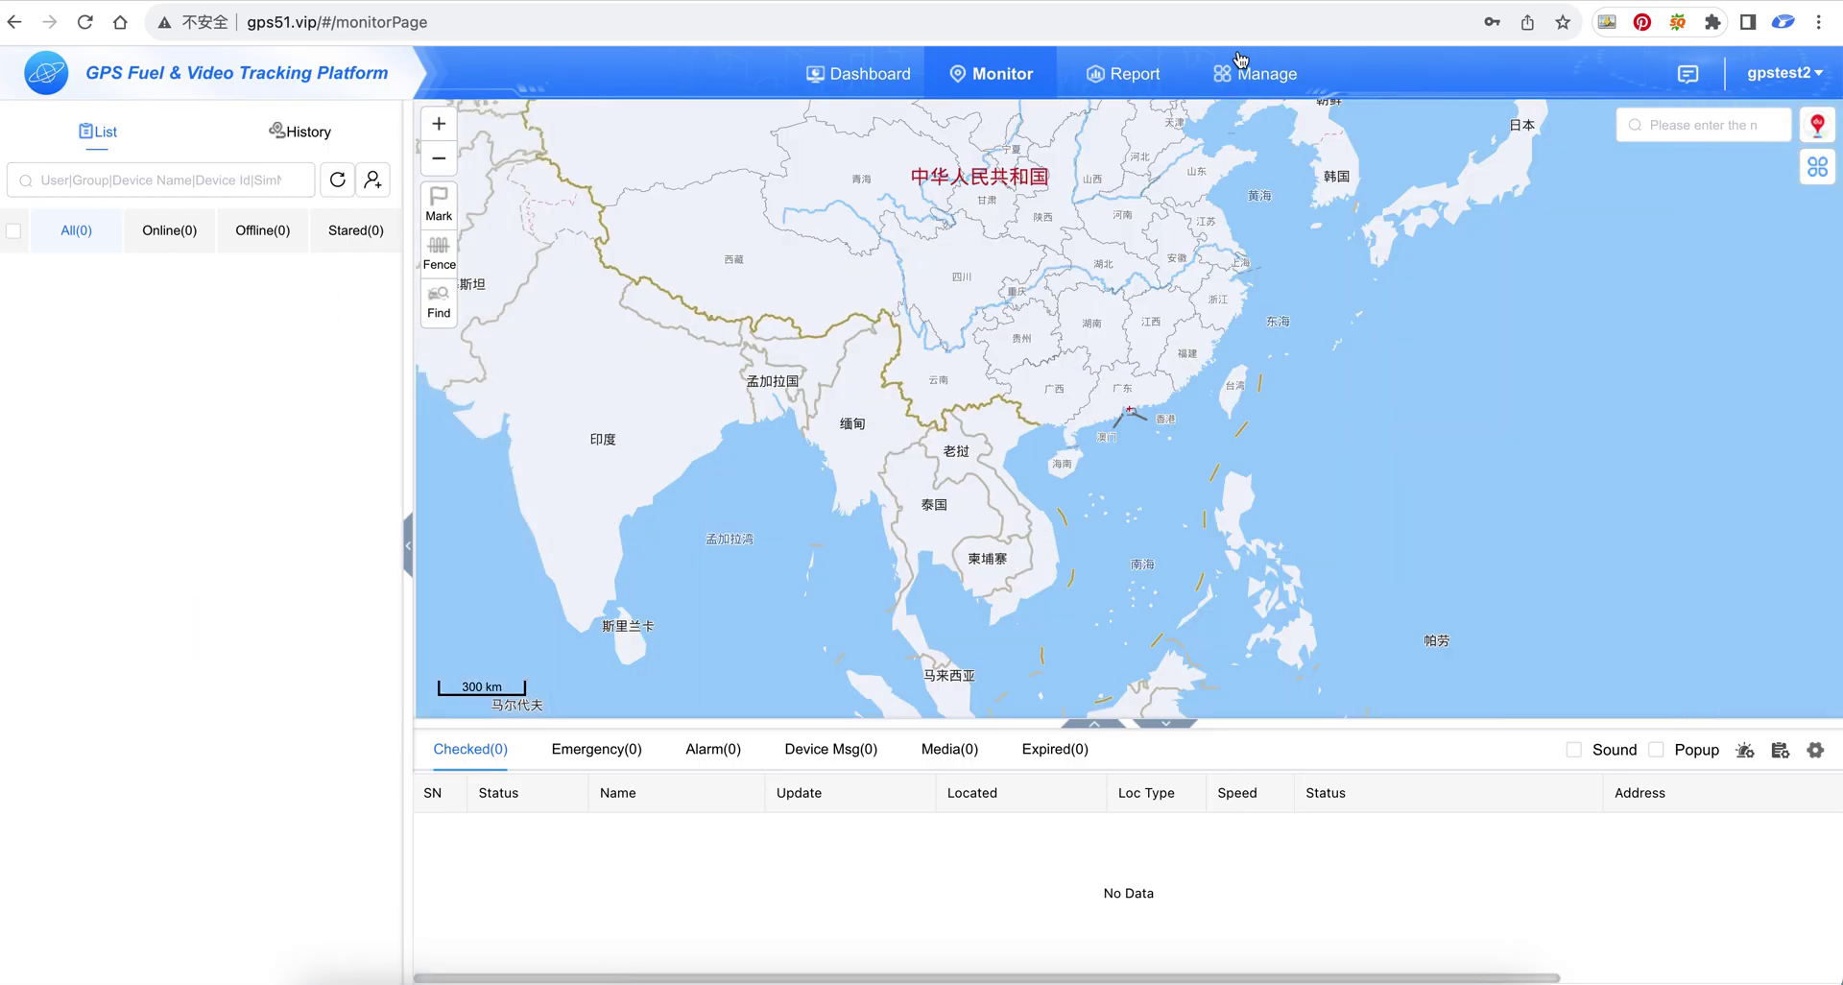
{"action": "left_click", "coordinate": [1290, 60]}
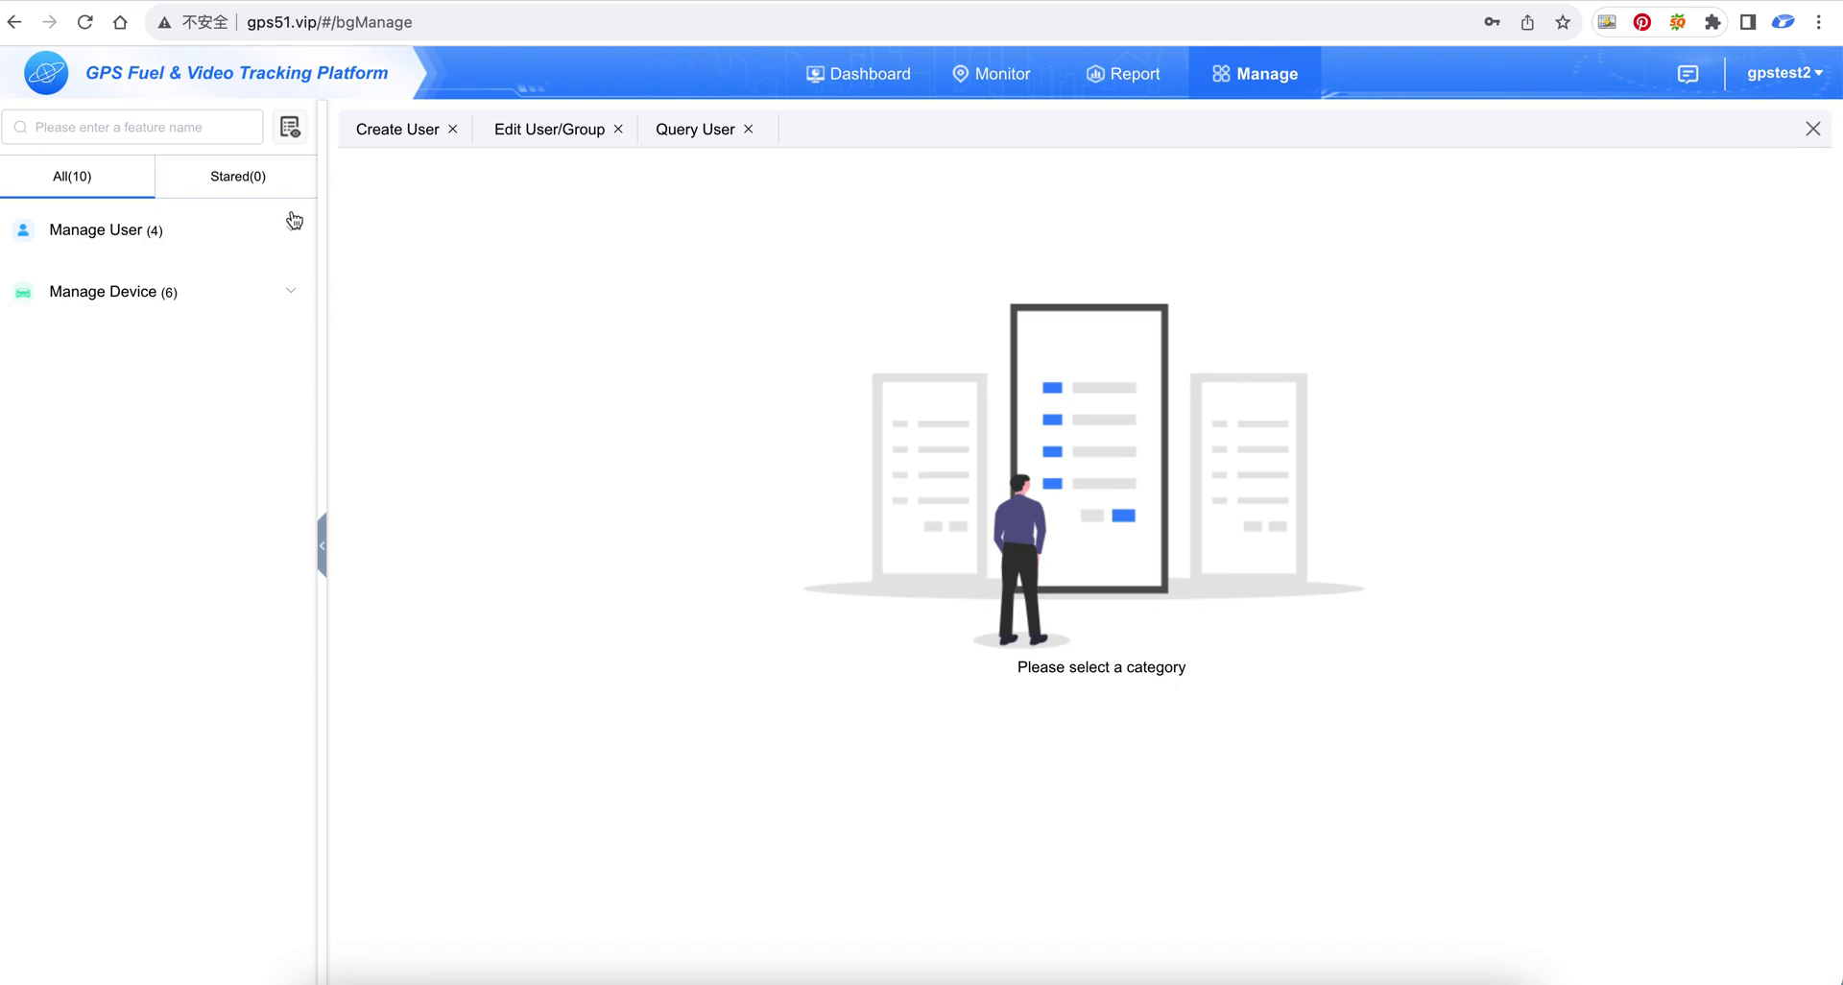
In Manage User > Create User, choose level End User and enter username gpstest3
{"action": "left_click", "coordinate": [165, 233]}
{"action": "left_click", "coordinate": [153, 292]}
{"action": "left_click", "coordinate": [934, 473]}
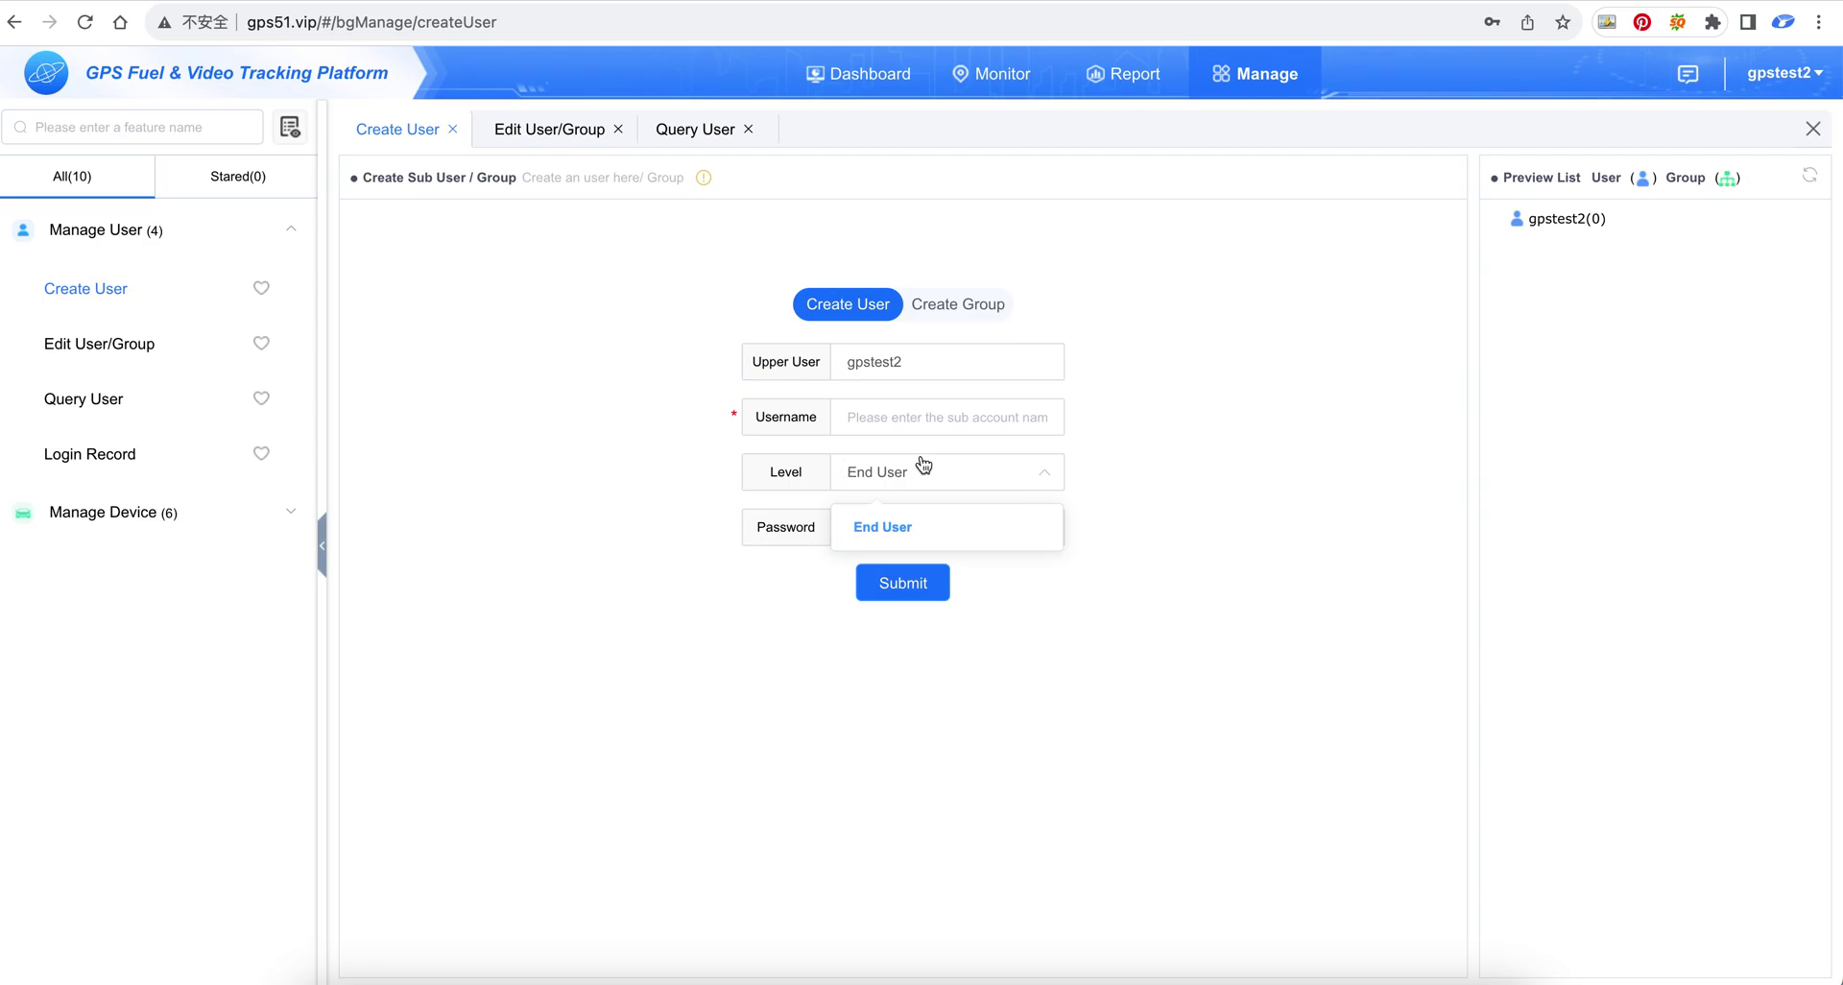
{"action": "left_click", "coordinate": [1005, 417]}
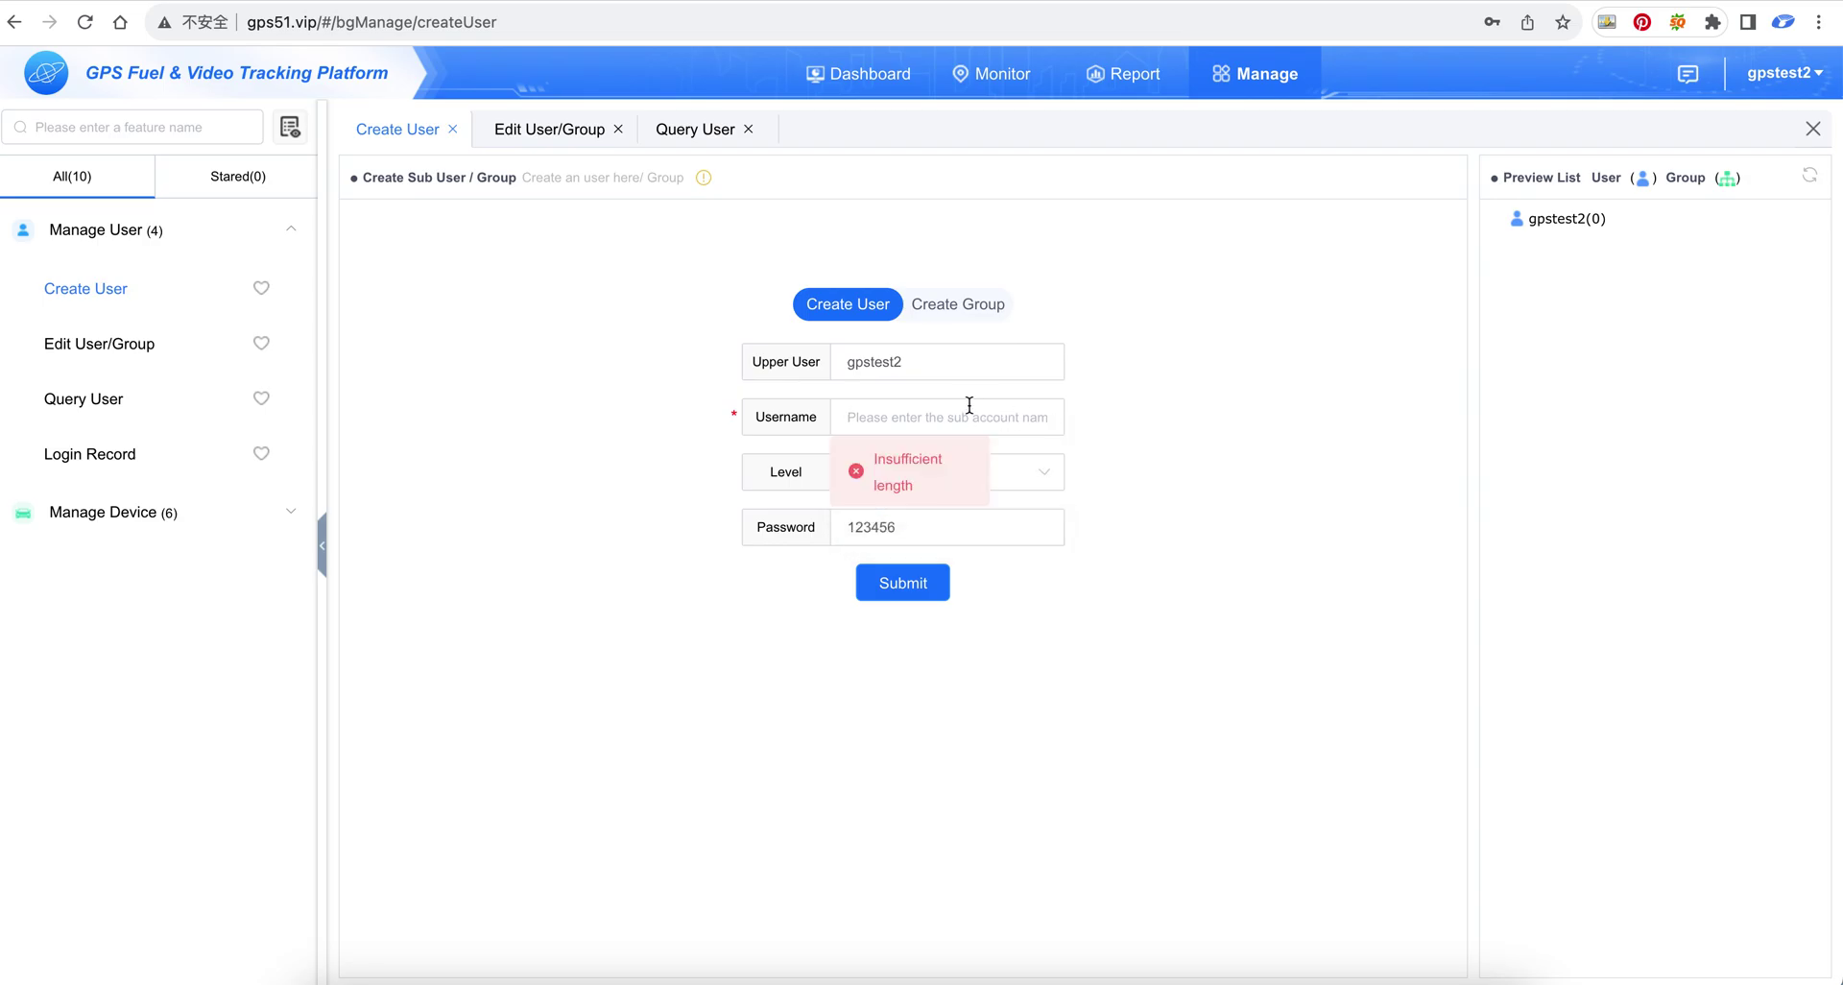
{"action": "type", "text": "gpstest3"}
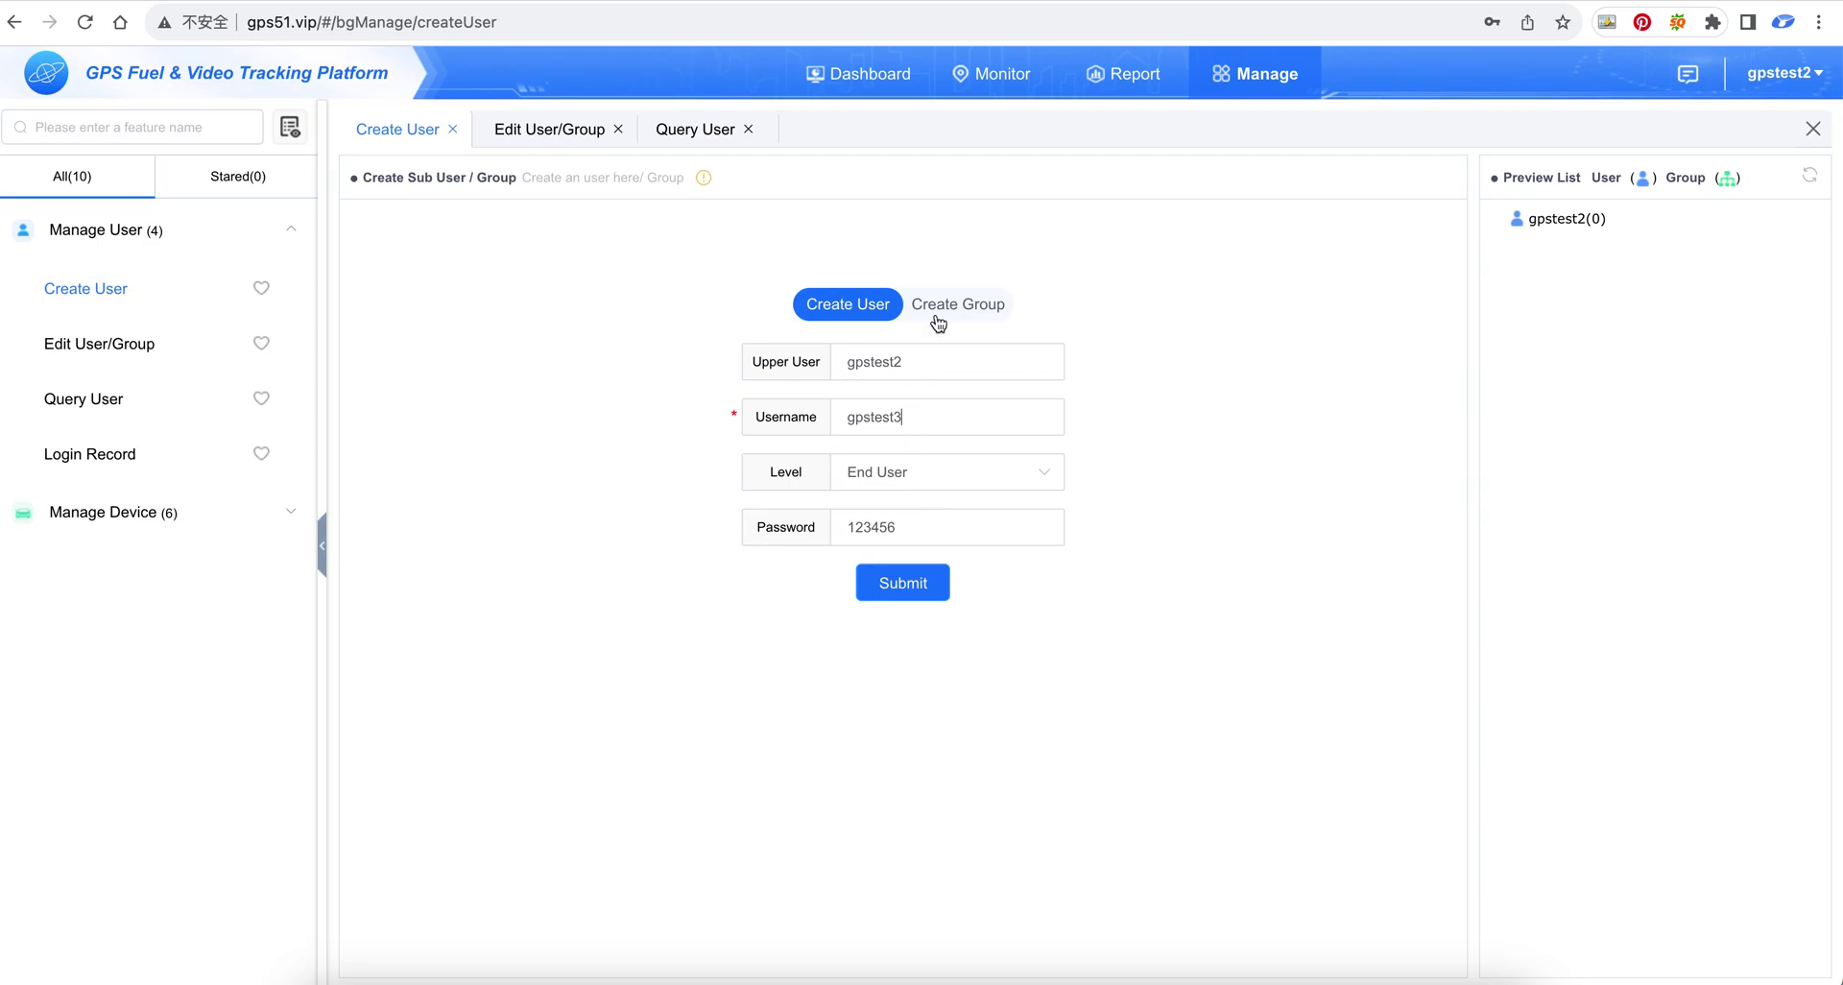
Confirm gpstest2 as the upper user, submit gpstest3, and view the Monitor map
{"action": "left_click", "coordinate": [940, 368]}
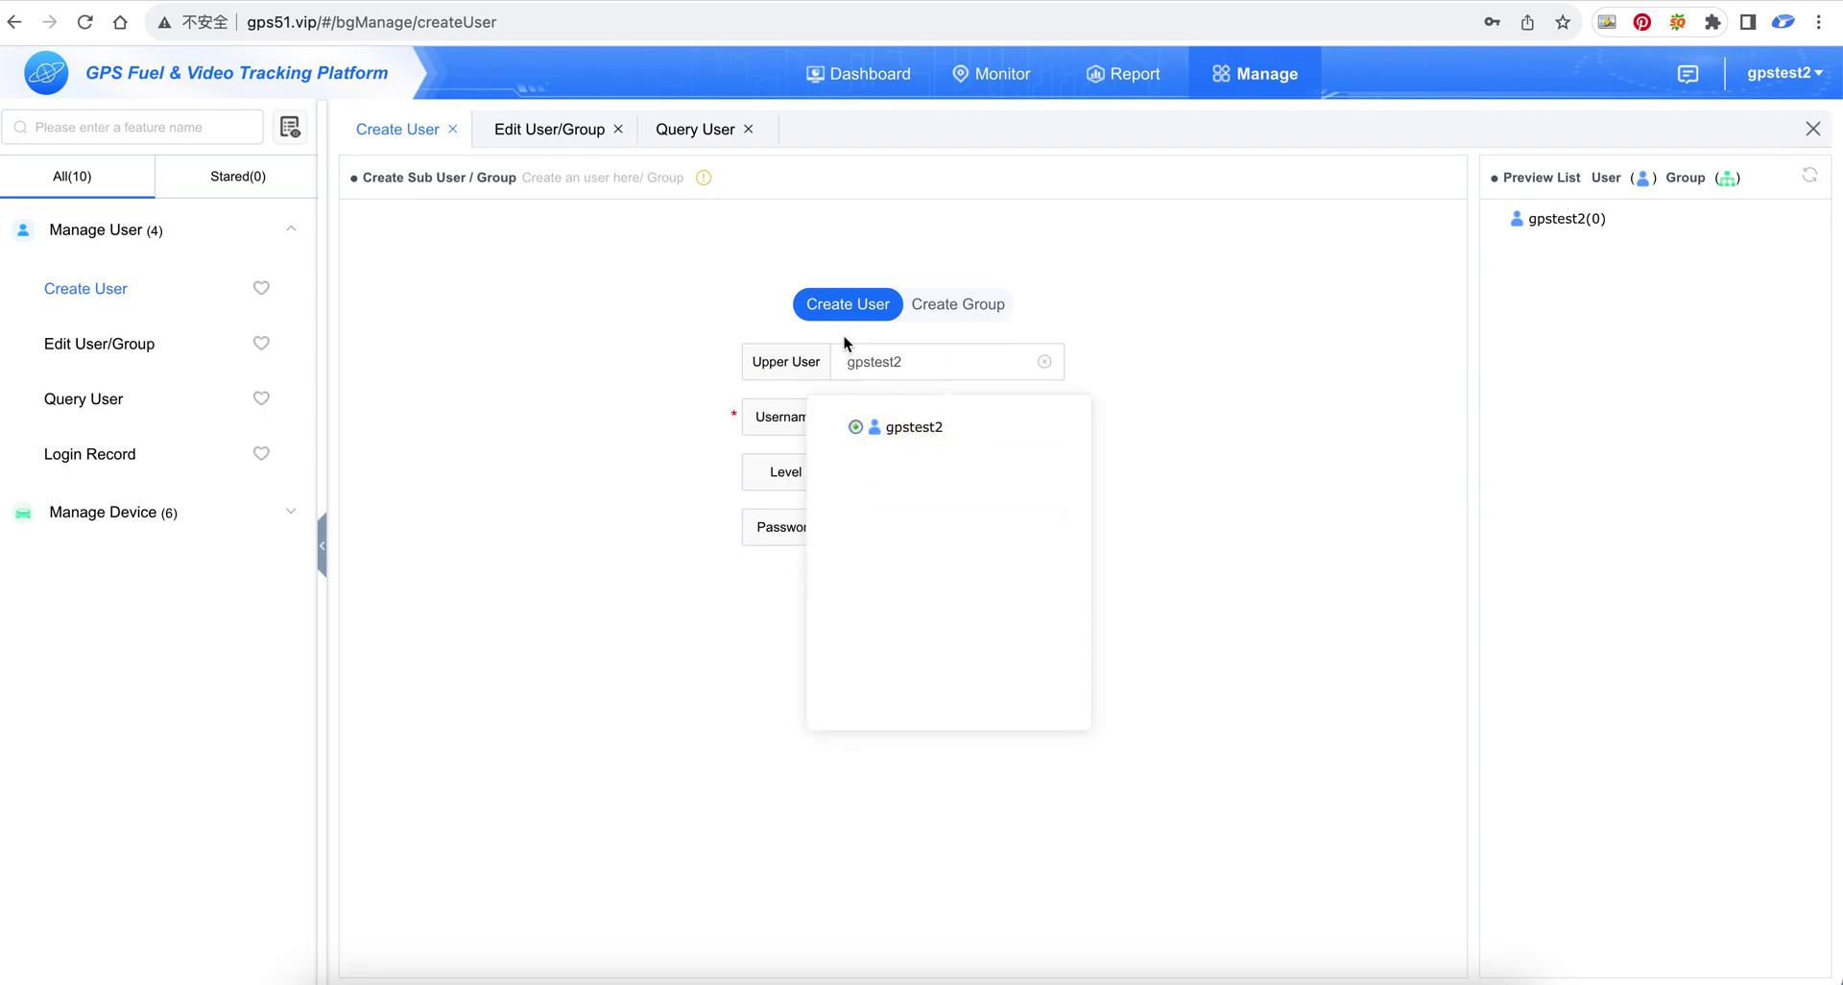
{"action": "left_click", "coordinate": [609, 457]}
{"action": "left_click", "coordinate": [924, 597]}
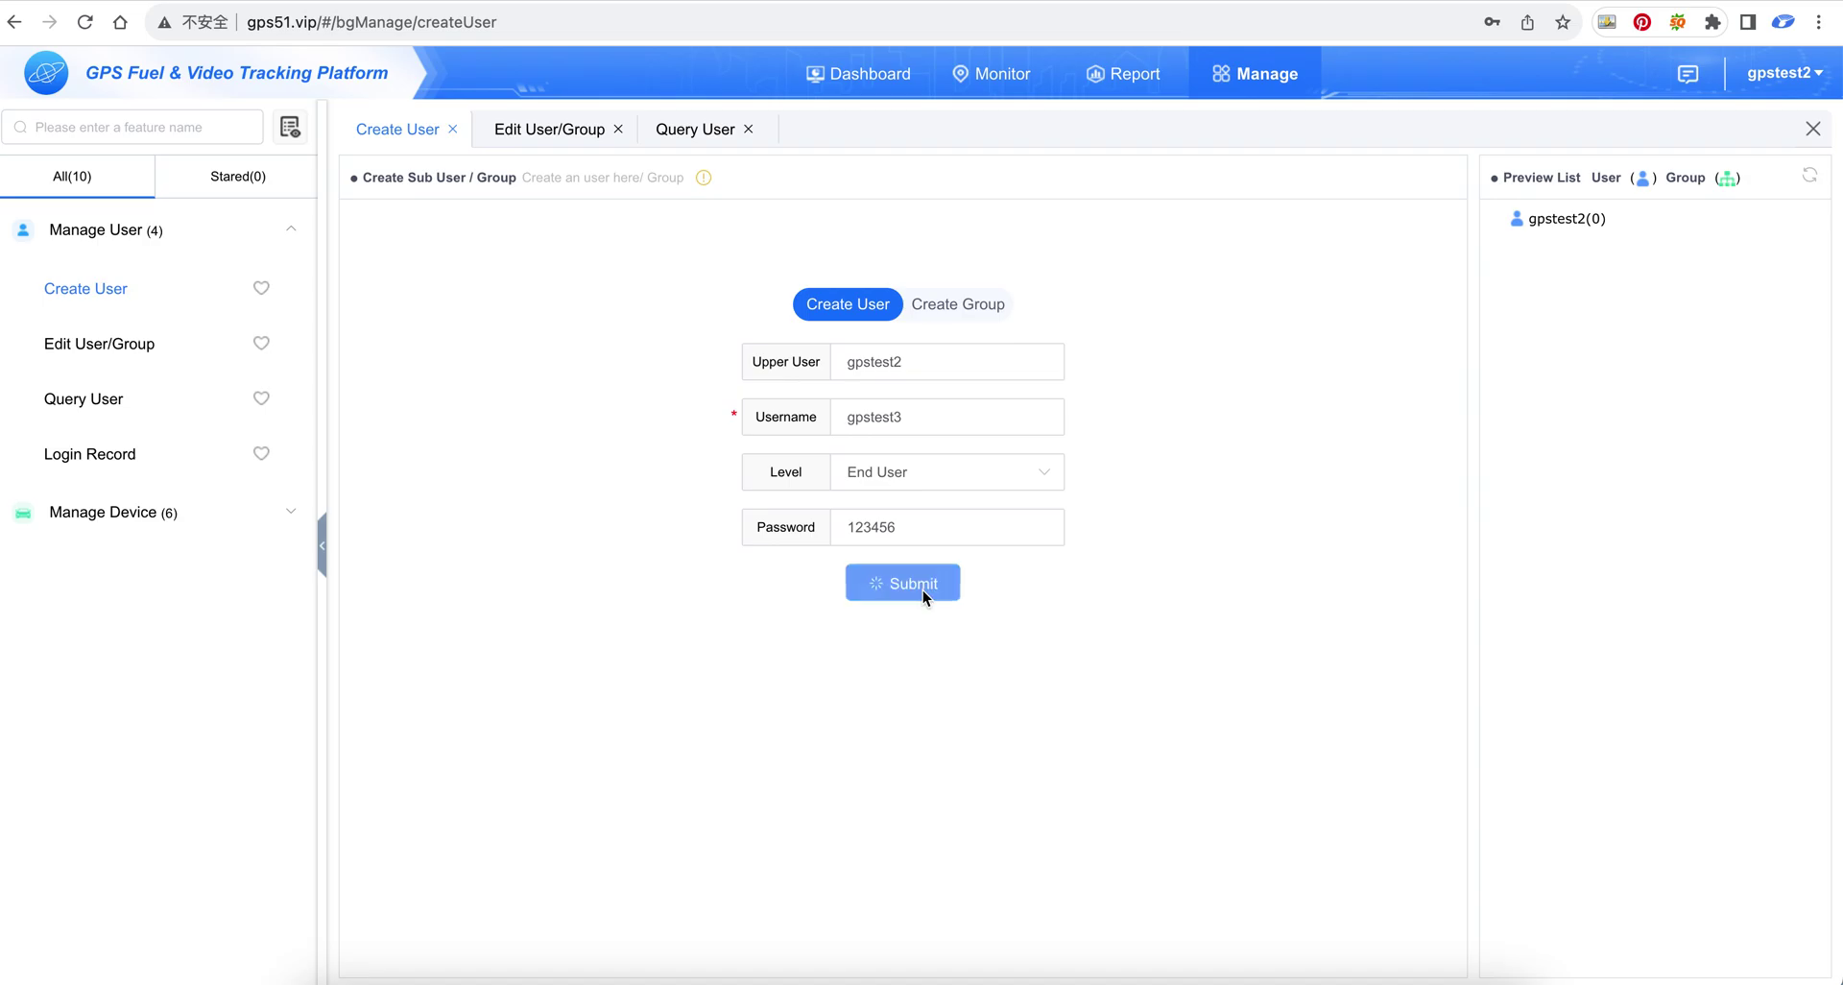
{"action": "left_click", "coordinate": [1027, 85]}
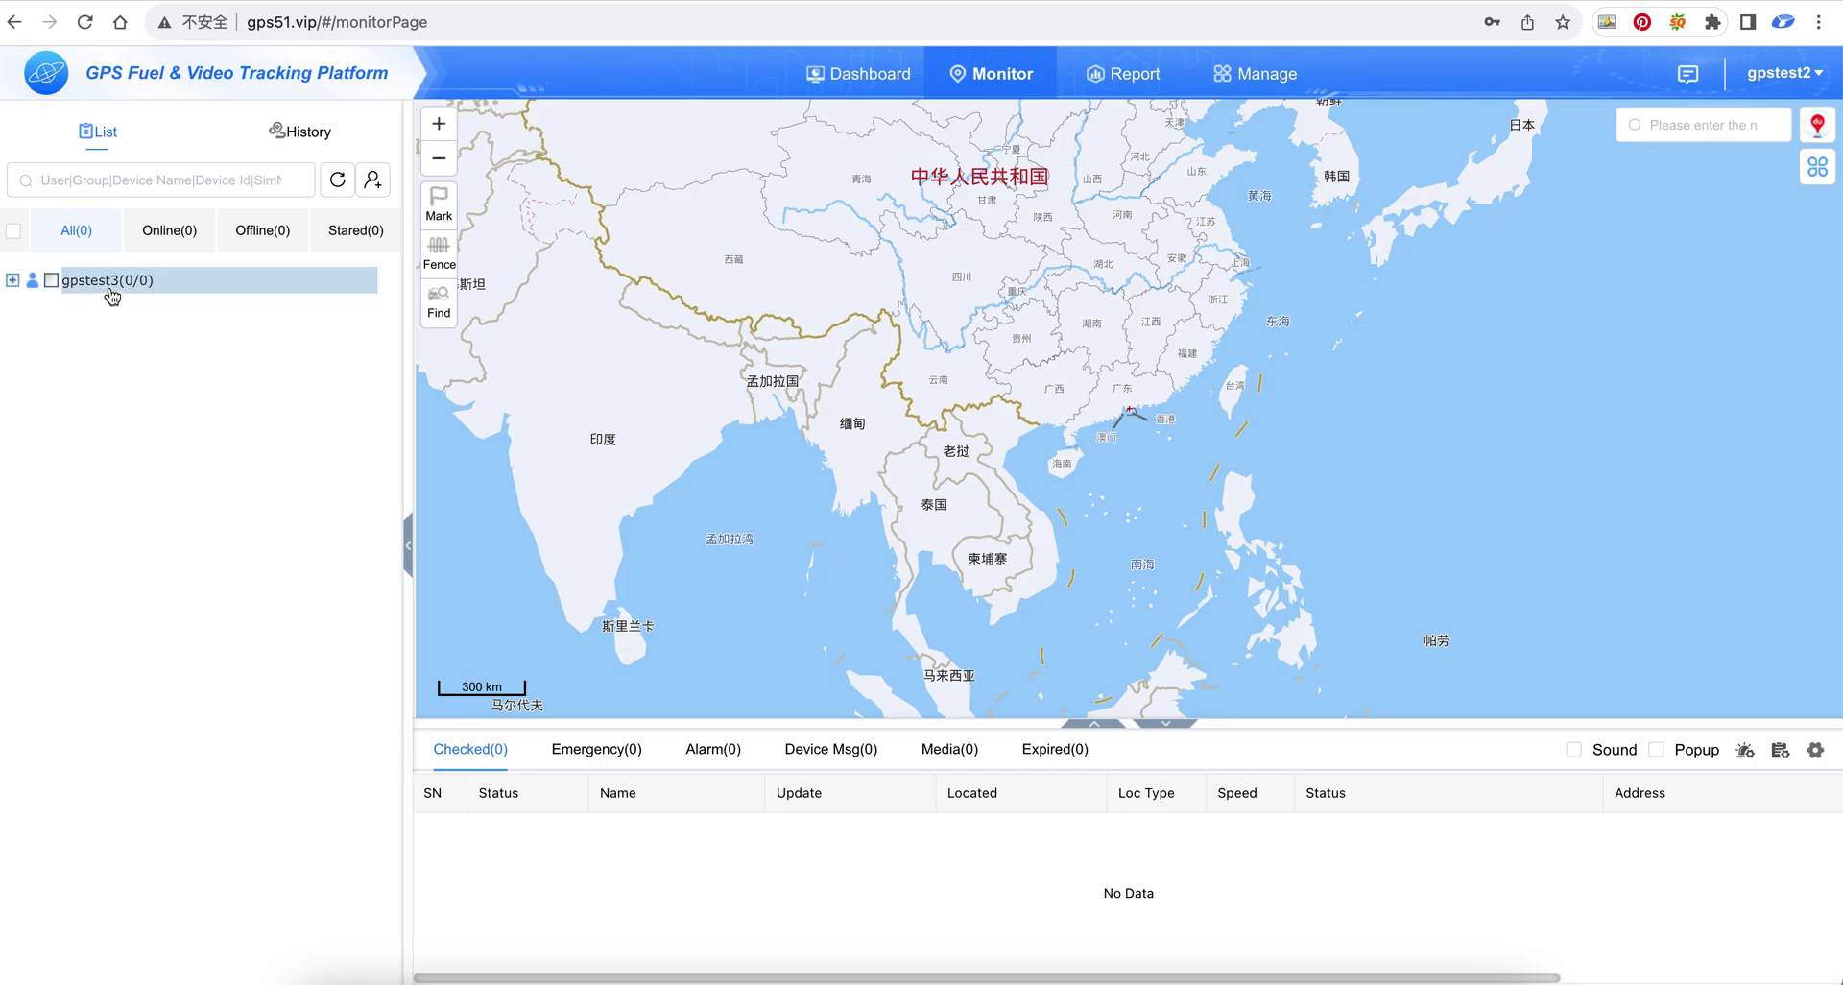
In Manage, view Edit User/Group and the Query User table listing gpstest3 under gpstest2
{"action": "left_click", "coordinate": [1275, 75]}
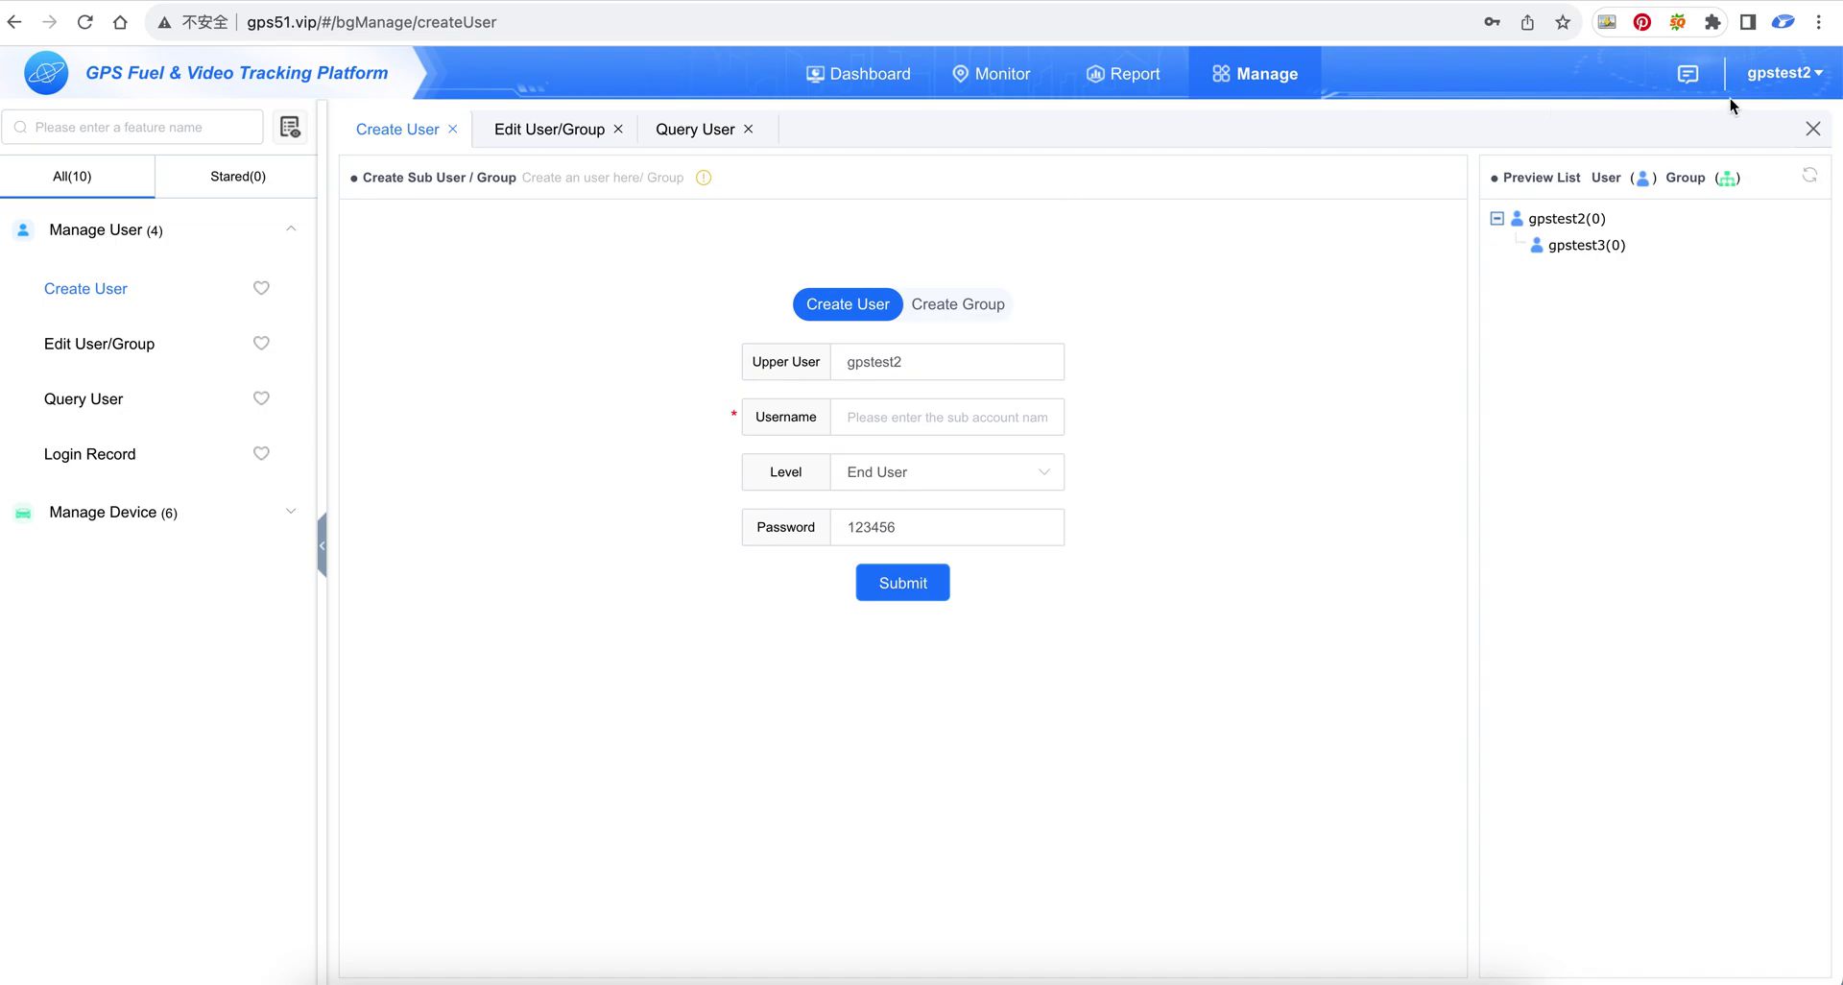
{"action": "left_click", "coordinate": [113, 344]}
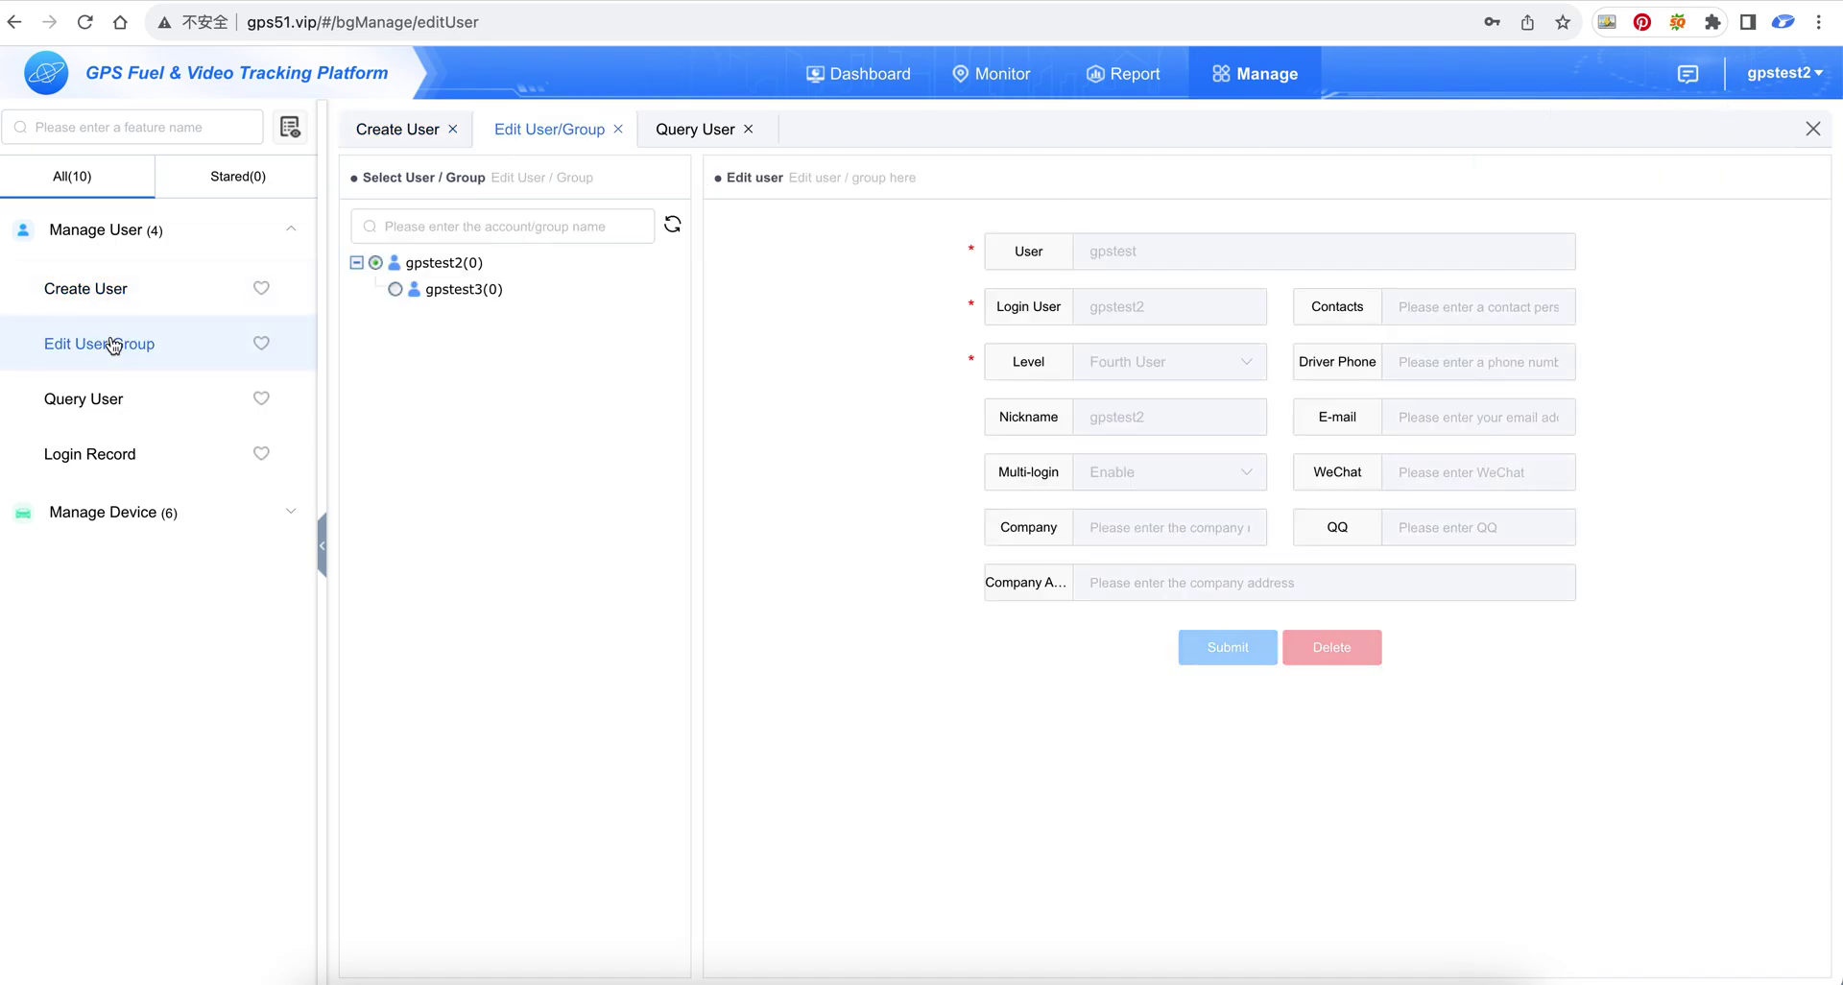
{"action": "left_click", "coordinate": [693, 130]}
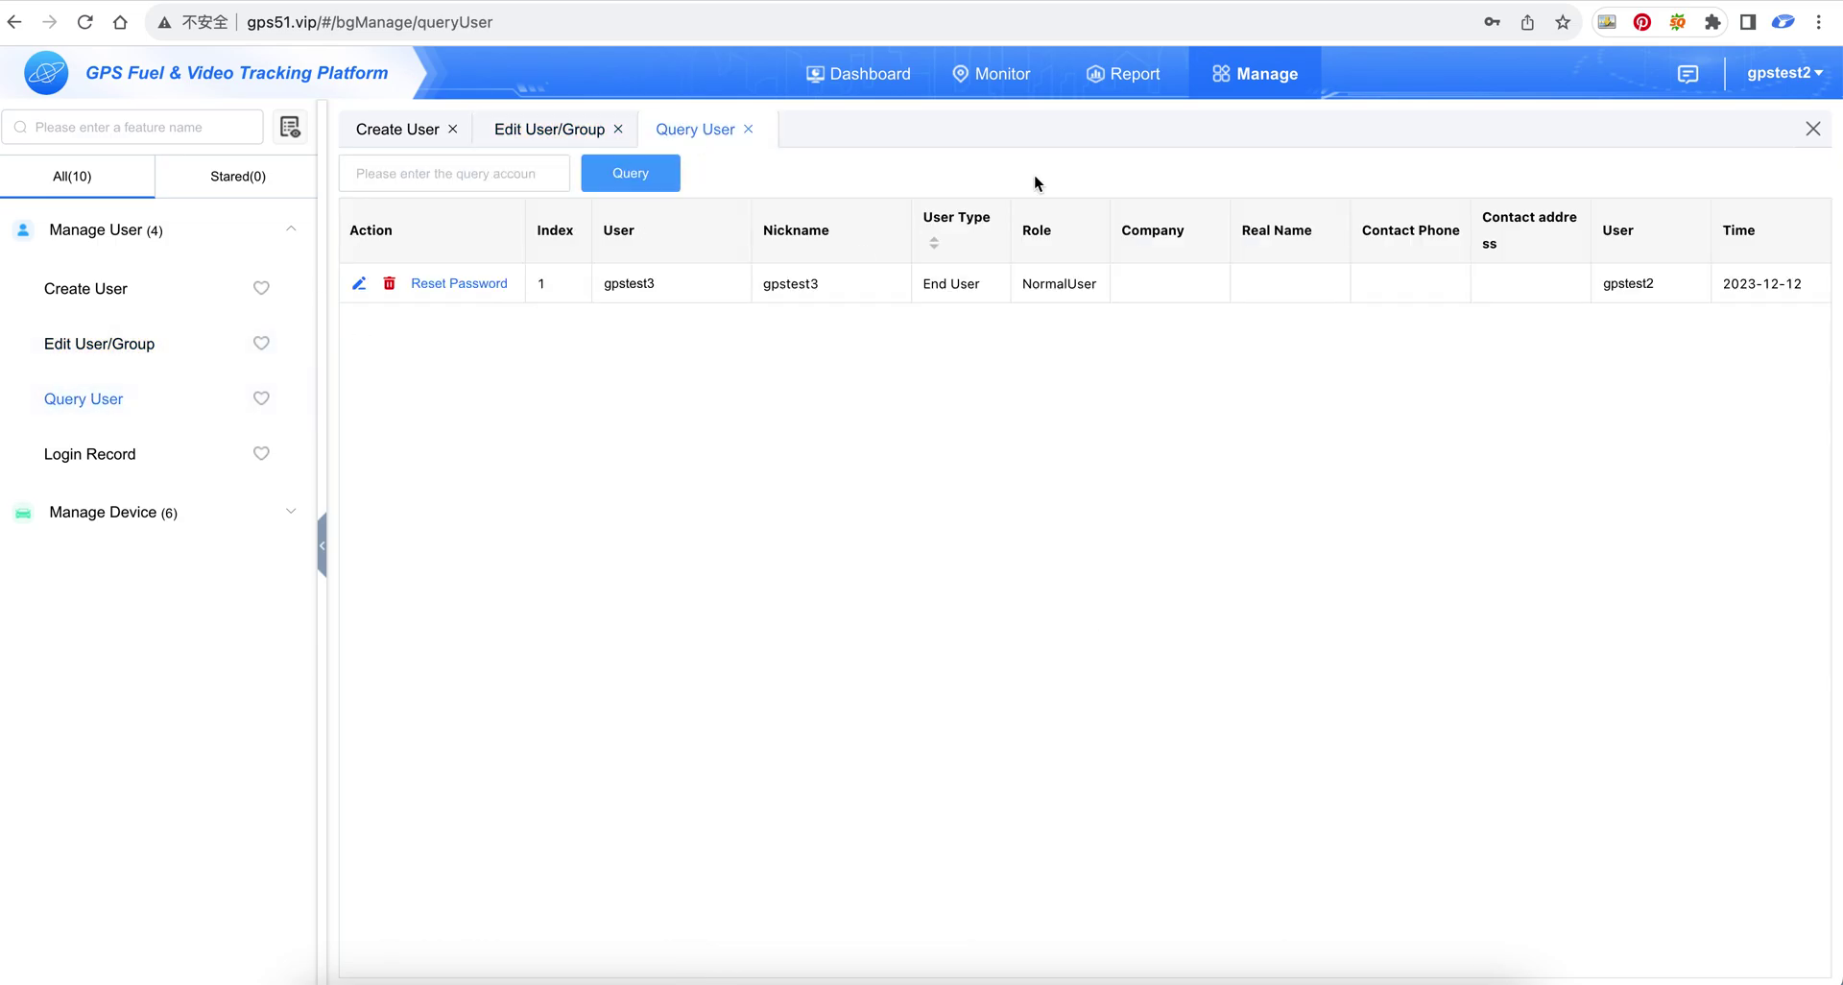
Sign out of gpstest2 and log in as gpstest3 by changing the username's last digit
{"action": "mouse_move", "coordinate": [1798, 82]}
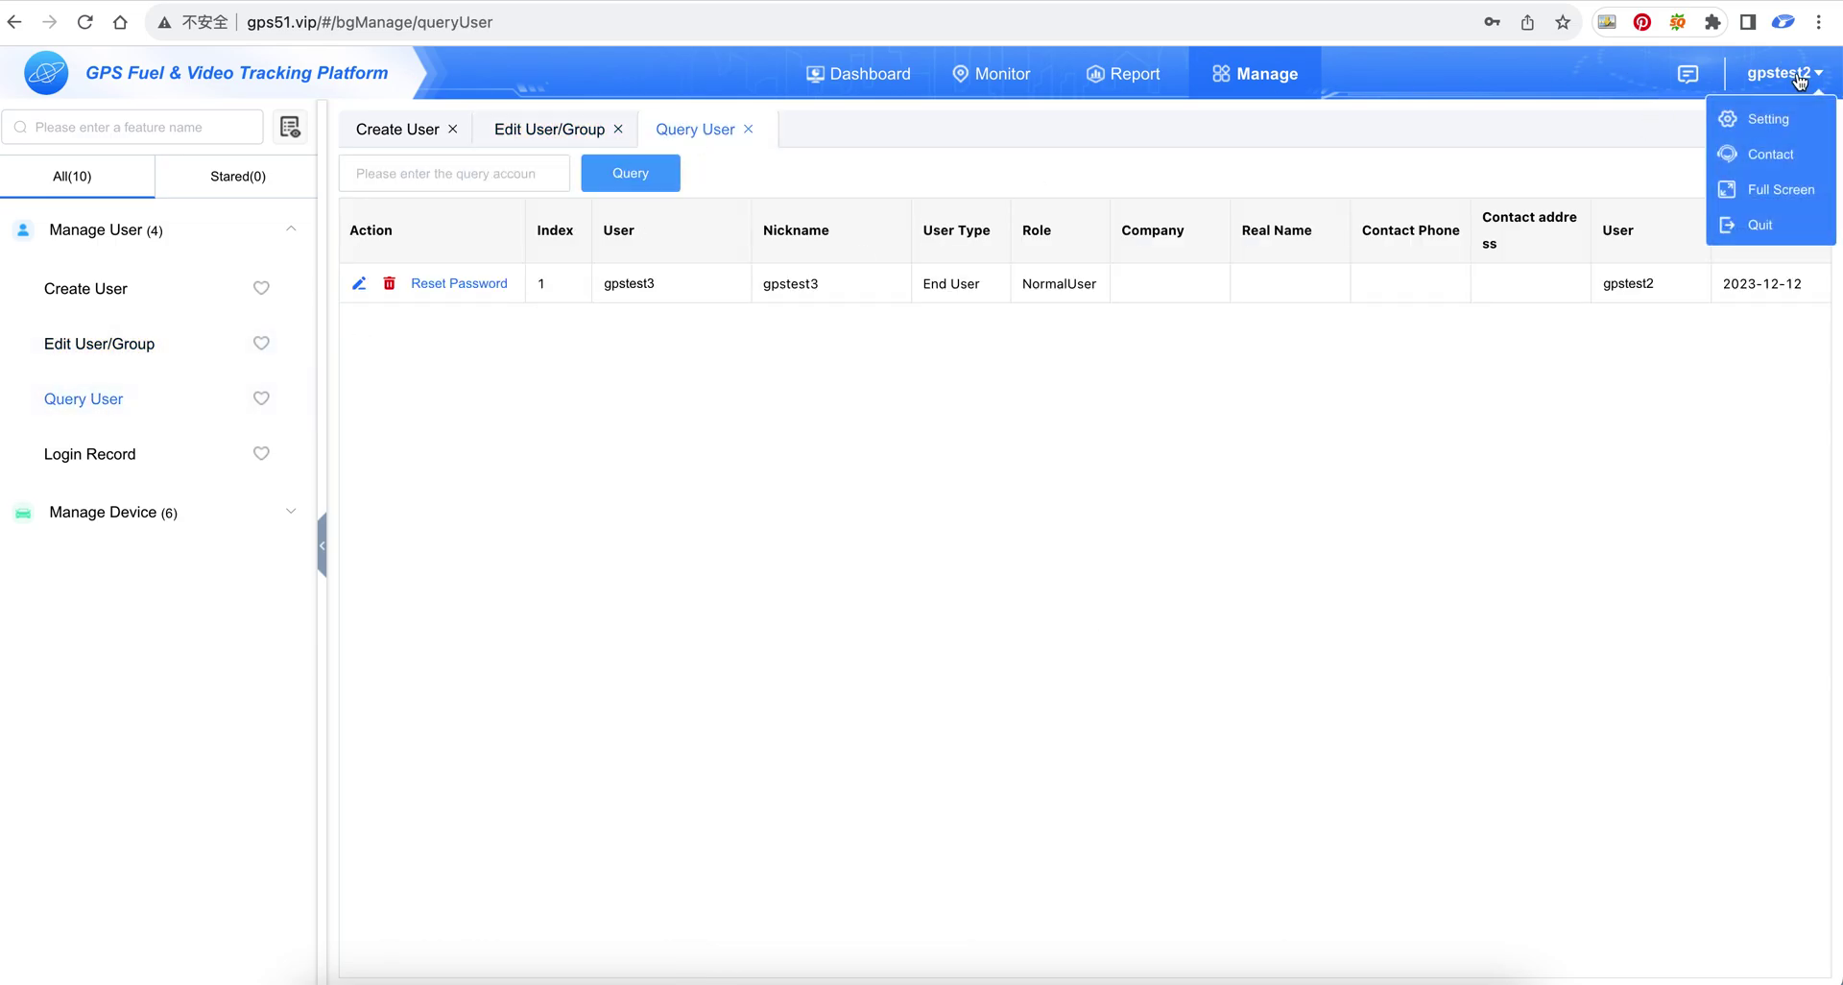
{"action": "left_click", "coordinate": [1749, 232]}
{"action": "left_click", "coordinate": [933, 416]}
{"action": "key", "text": "BackSpace"}
{"action": "type", "text": "3"}
{"action": "left_click", "coordinate": [917, 568]}
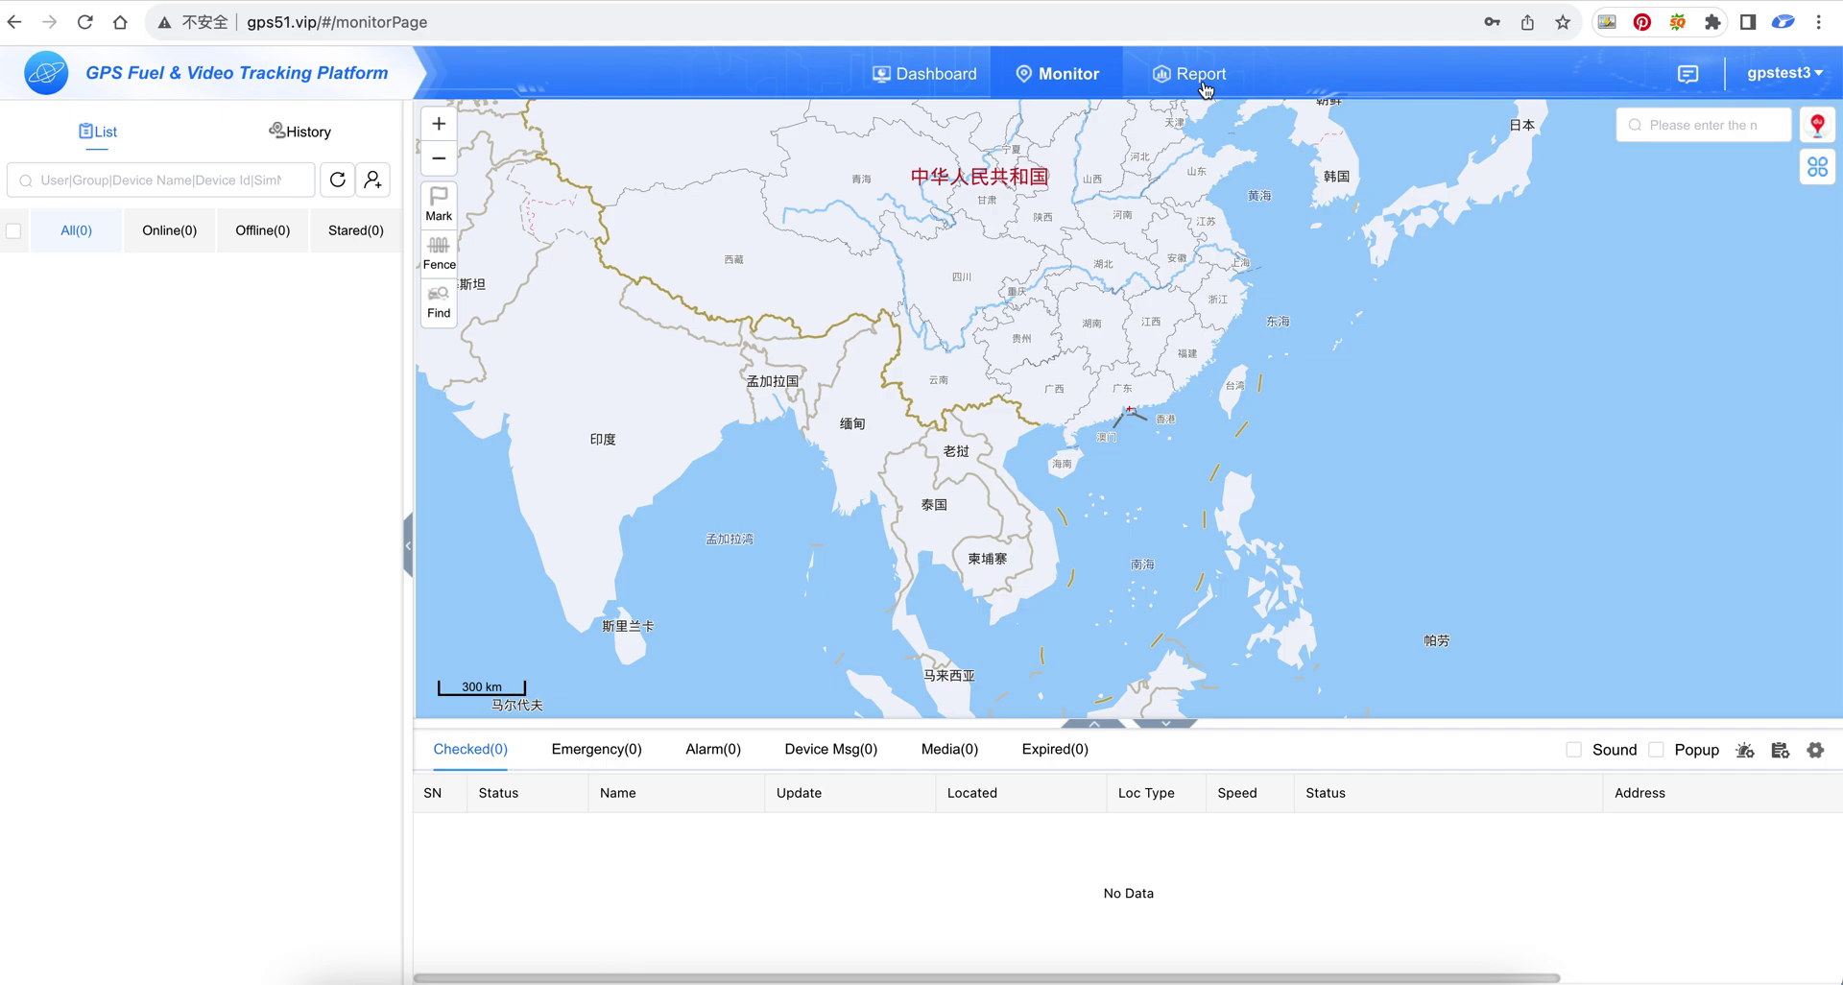
In Reports, expand the Travel, Alarm, Fuel and Online report groups, then return to Monitor
{"action": "left_click", "coordinate": [1205, 90]}
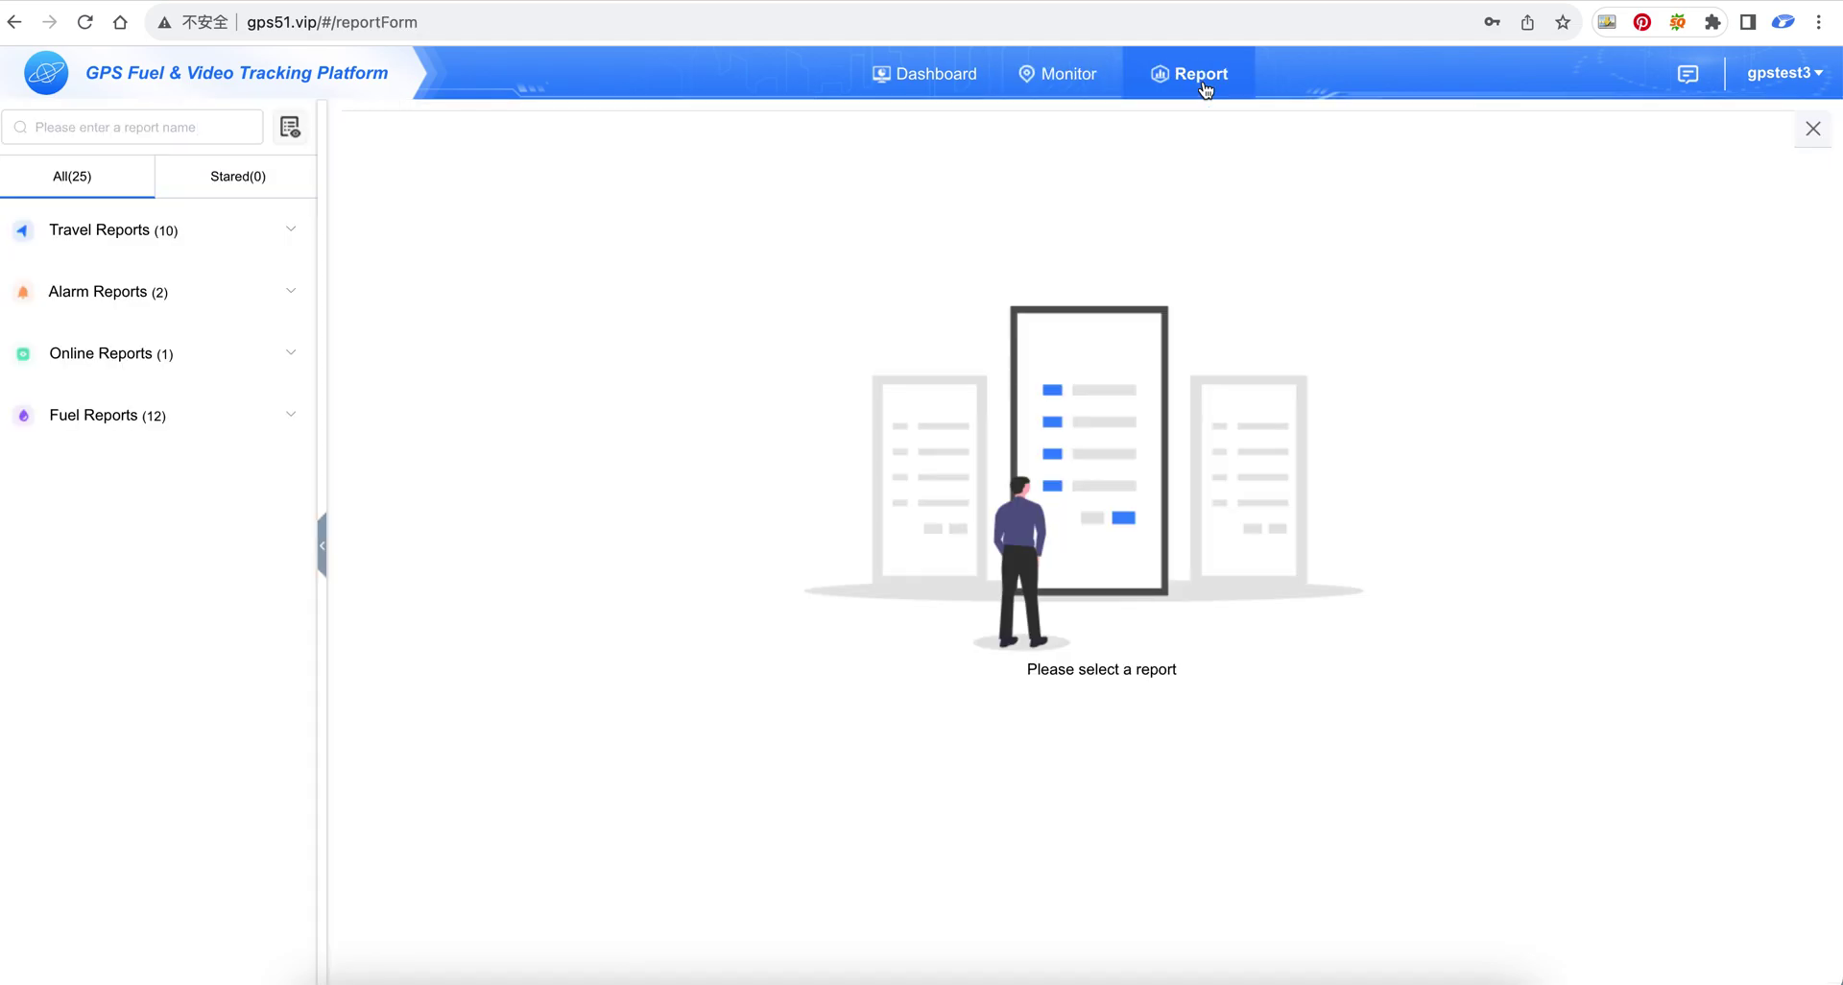
{"action": "left_click", "coordinate": [207, 272]}
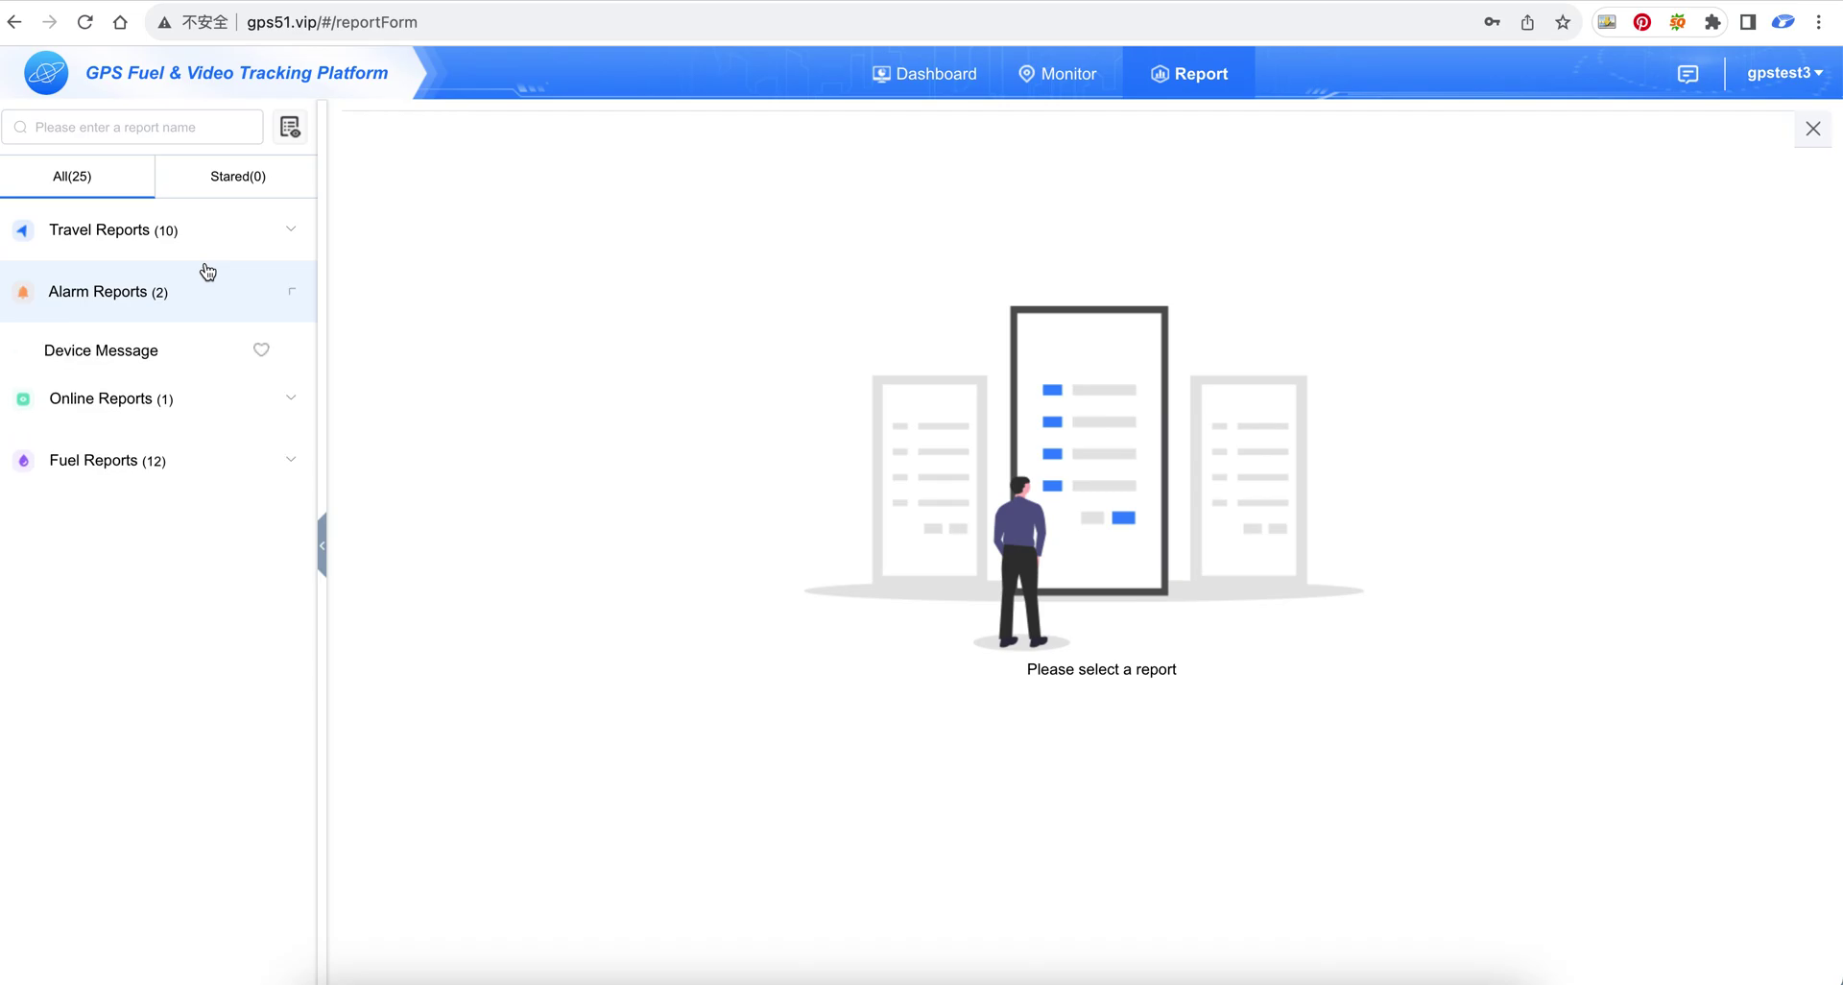
{"action": "left_click", "coordinate": [205, 230]}
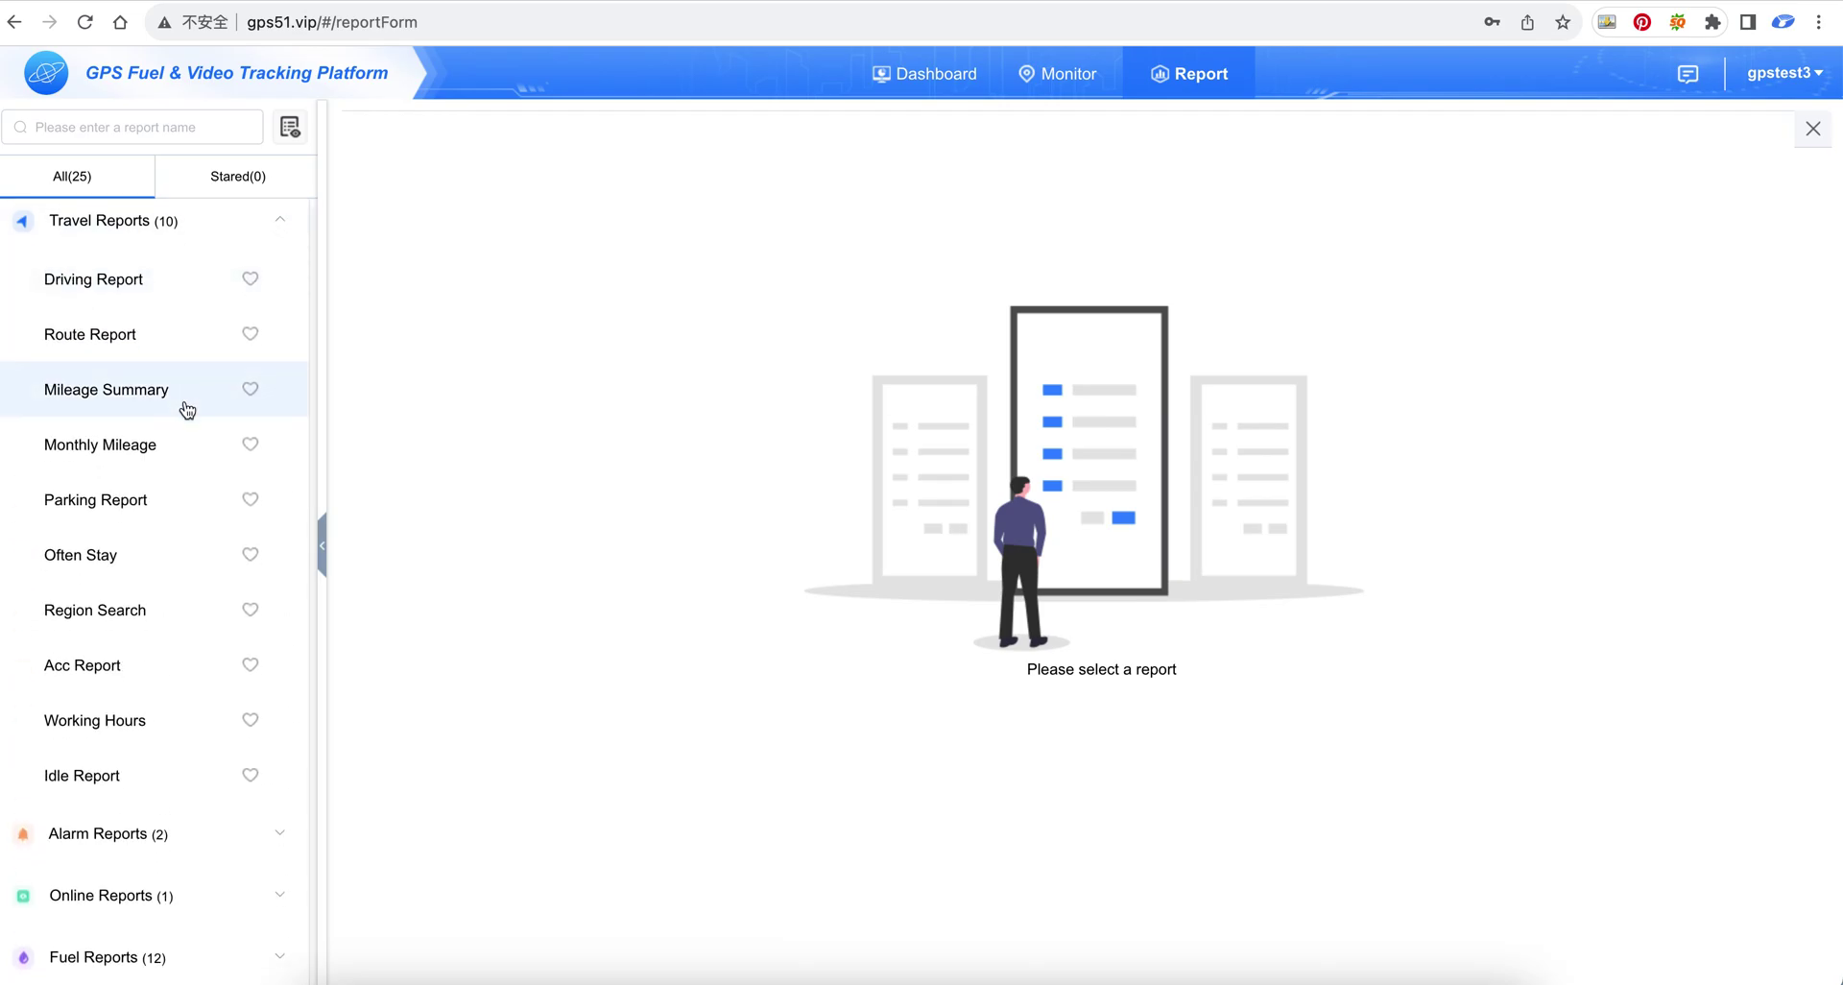
{"action": "left_click", "coordinate": [152, 863]}
{"action": "left_click", "coordinate": [180, 511]}
{"action": "left_click", "coordinate": [182, 354]}
{"action": "left_click", "coordinate": [1056, 74]}
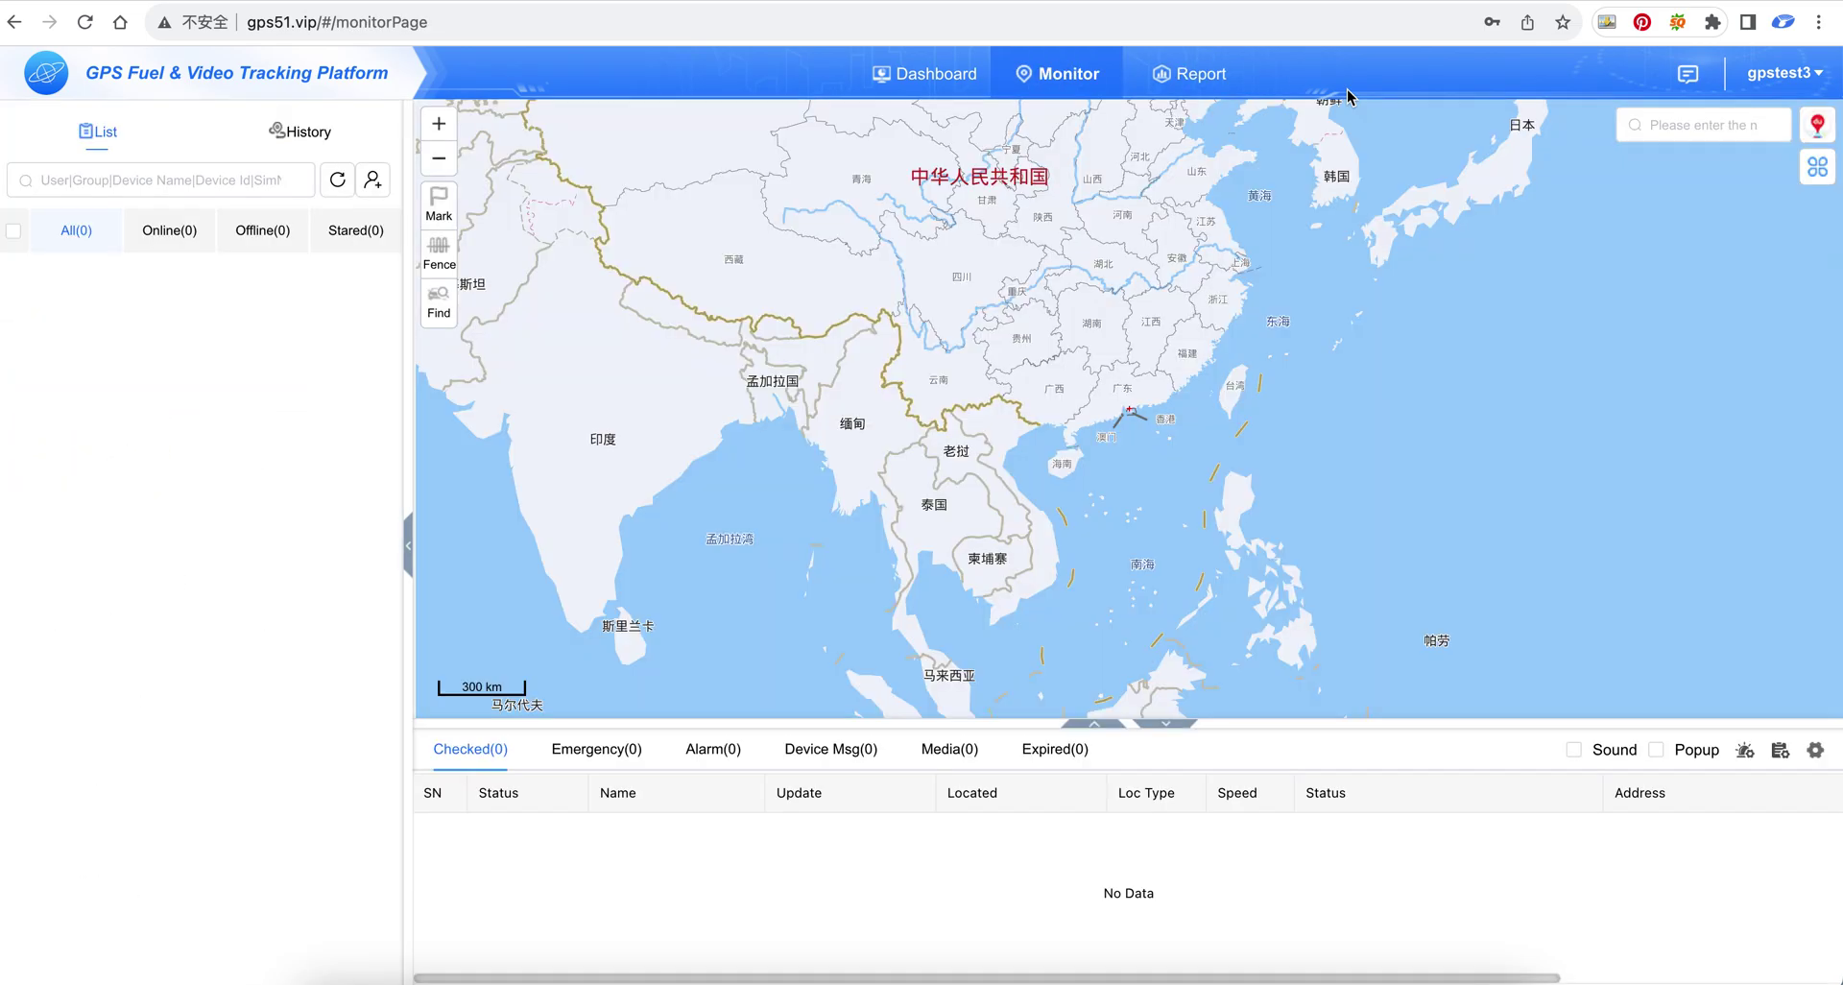